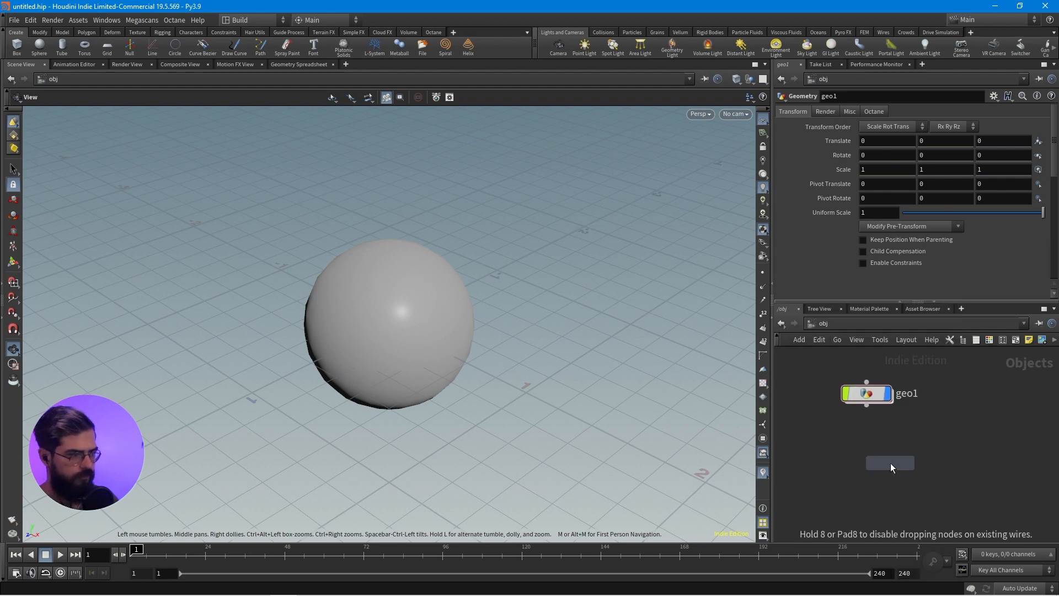
# - Place a second Geometry node at object level and add a Box node inside it
pyautogui.click(890, 463)
pyautogui.doubleClick(897, 465)
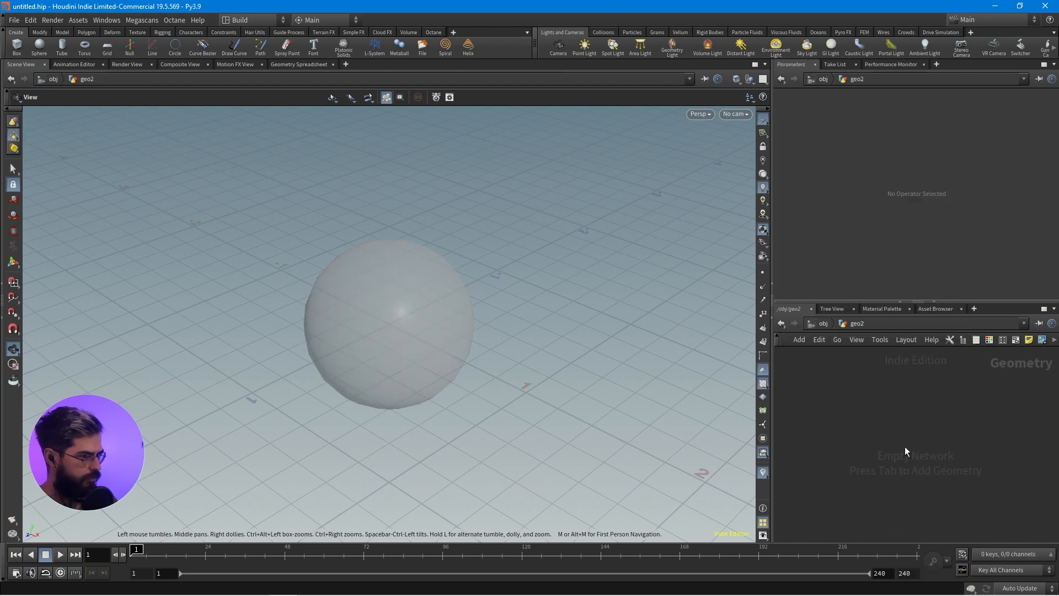
pyautogui.press('Tab')
pyautogui.write('box')
pyautogui.press('Return')
pyautogui.click(905, 445)
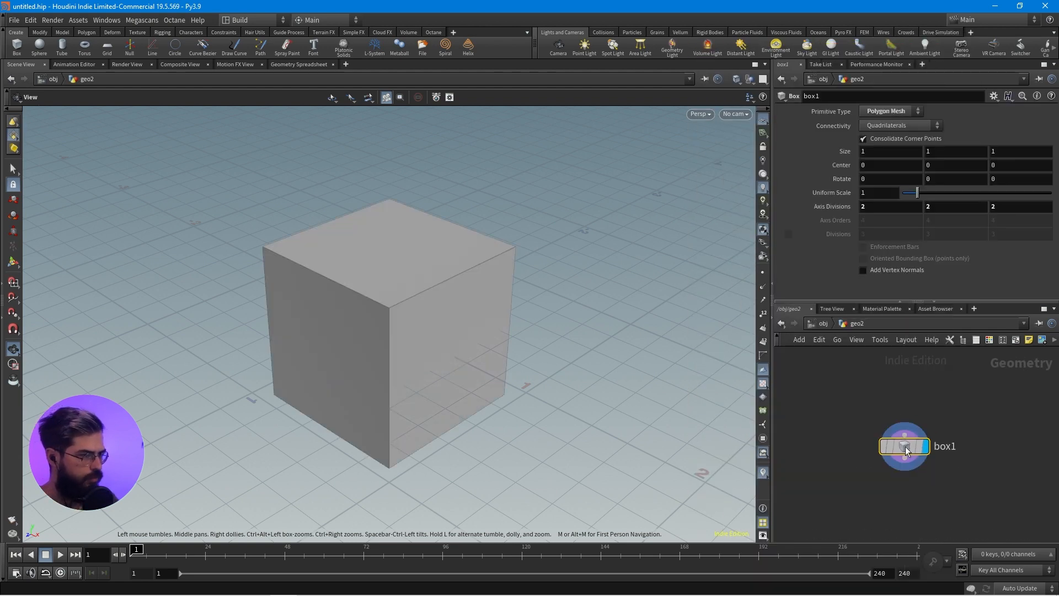
pyautogui.moveTo(905, 446); pyautogui.dragTo(916, 431)
# - Return to the object level and align the geo2 node beside geo1
pyautogui.click(821, 323)
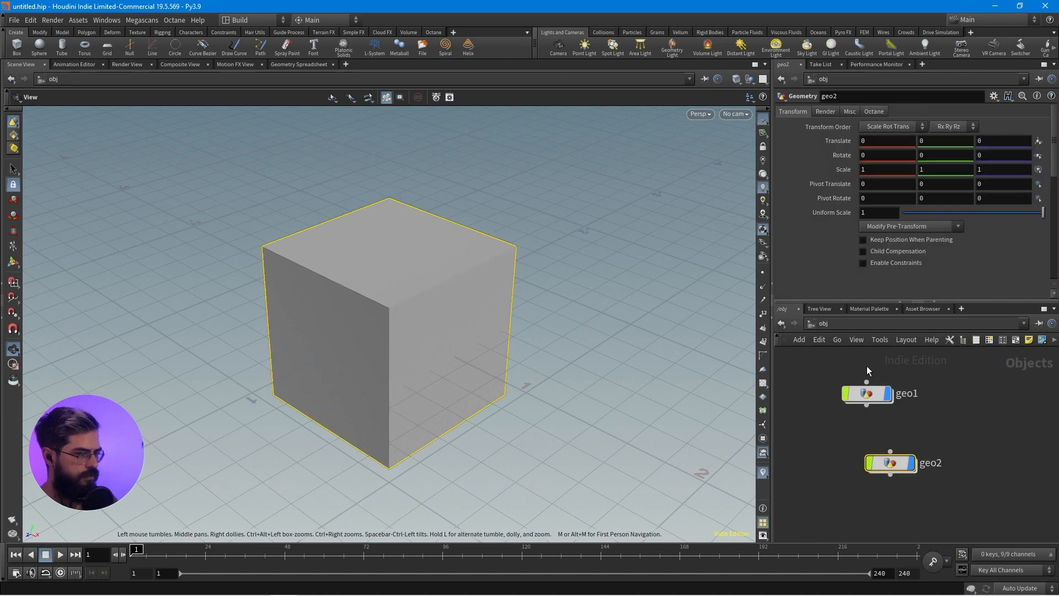
pyautogui.moveTo(898, 463); pyautogui.dragTo(985, 397)
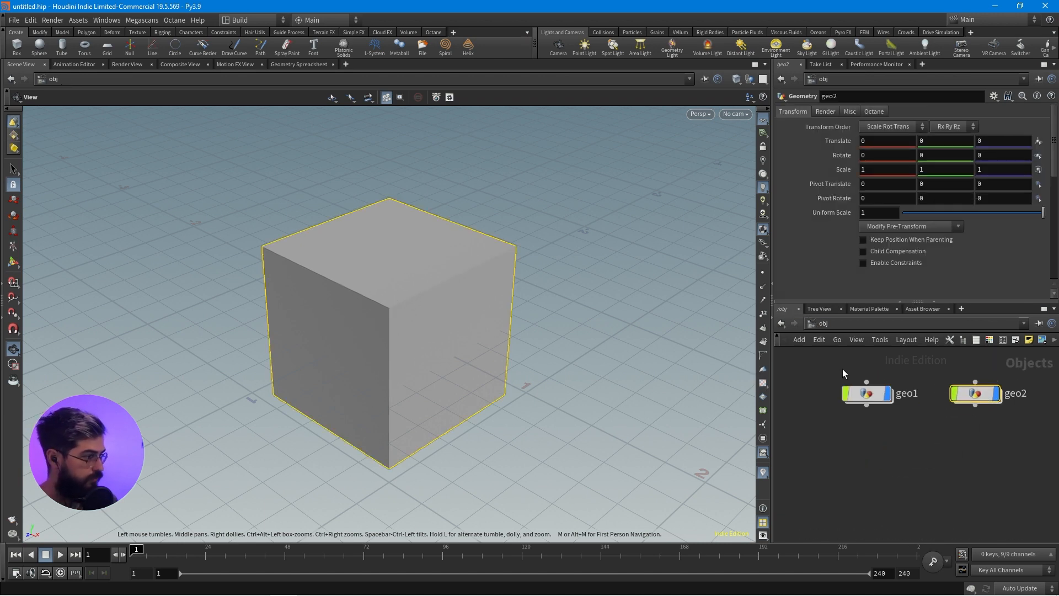
pyautogui.moveTo(843, 368); pyautogui.dragTo(934, 410)
pyautogui.moveTo(933, 411); pyautogui.dragTo(926, 459, button='middle')
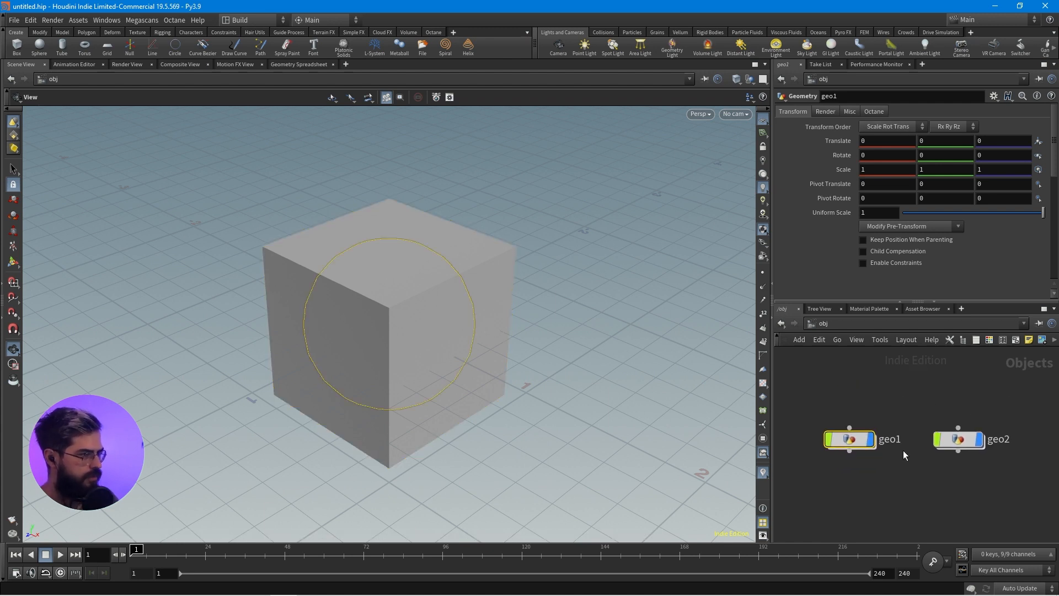
pyautogui.click(813, 406)
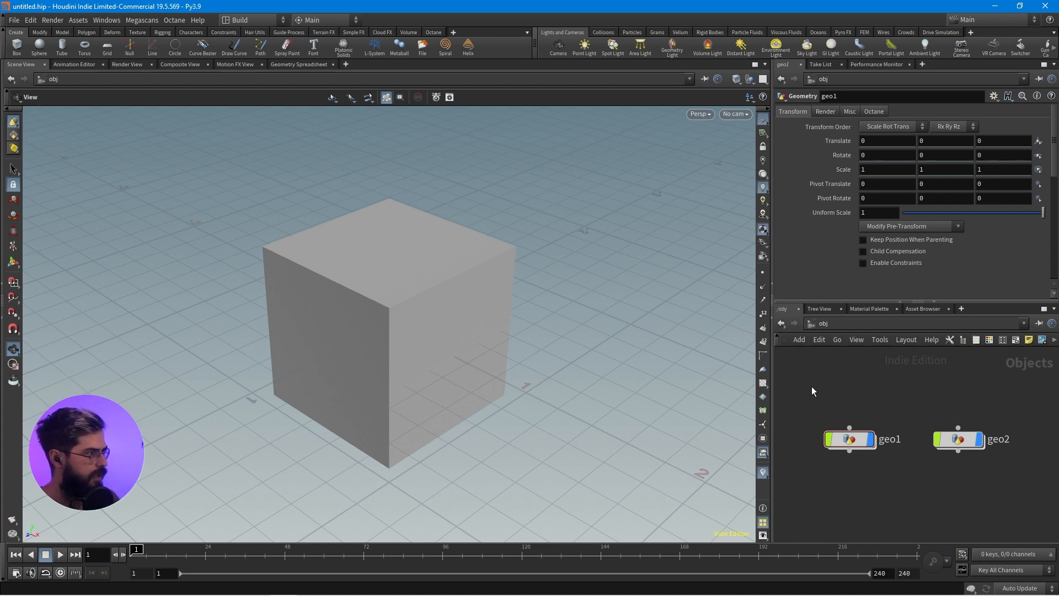
# - Split both the network editor pane and the parameter pane into side-by-side copies
pyautogui.click(1054, 311)
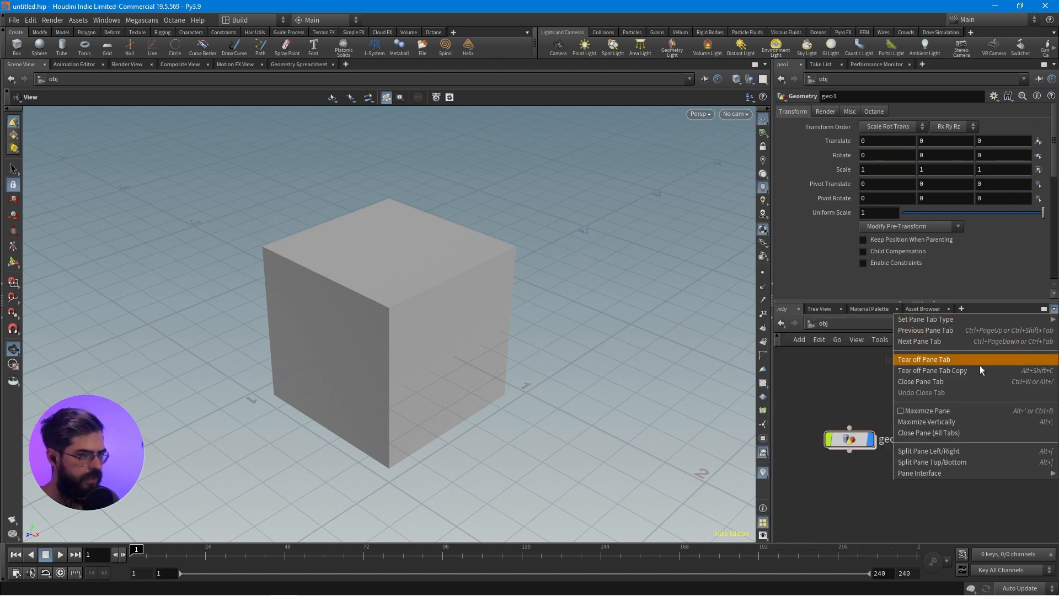
pyautogui.click(933, 452)
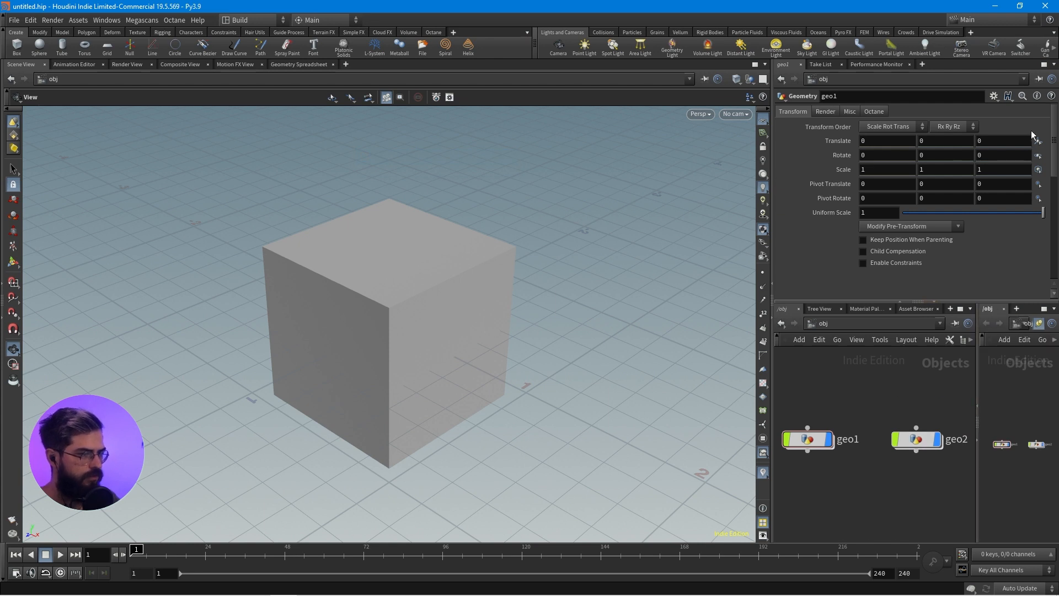
pyautogui.click(1054, 65)
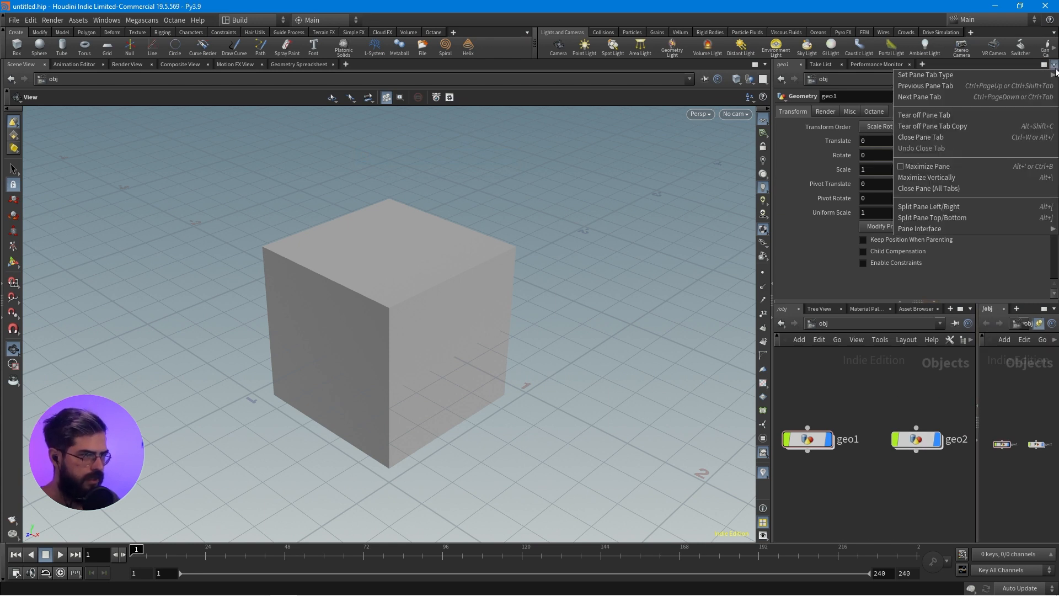
pyautogui.click(932, 208)
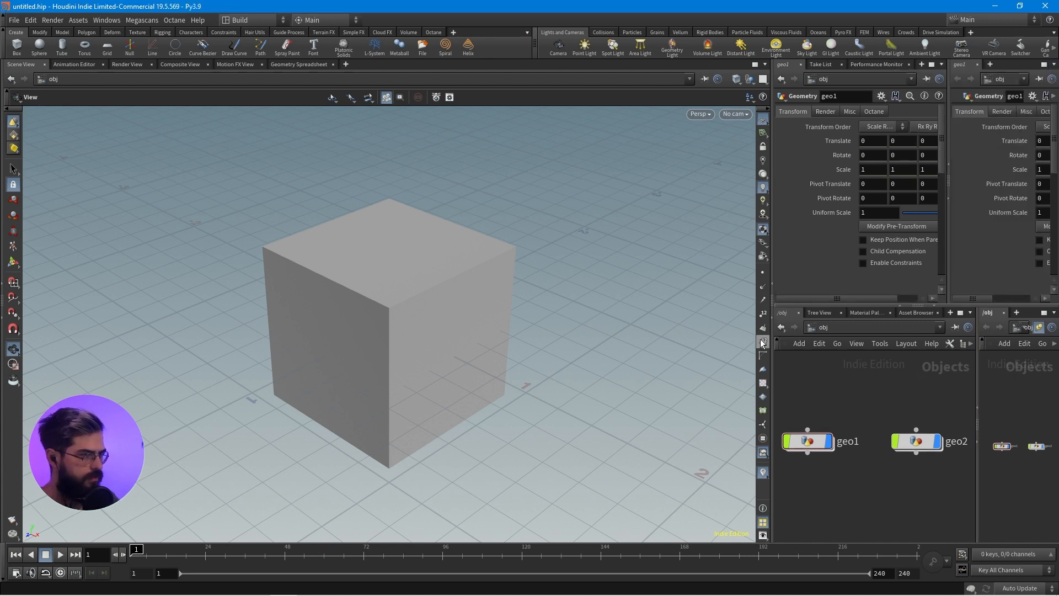
# - Widen the parameter and network area, align its vertical dividers, and frame the nodes in the new network editor
pyautogui.moveTo(771, 334); pyautogui.dragTo(533, 336)
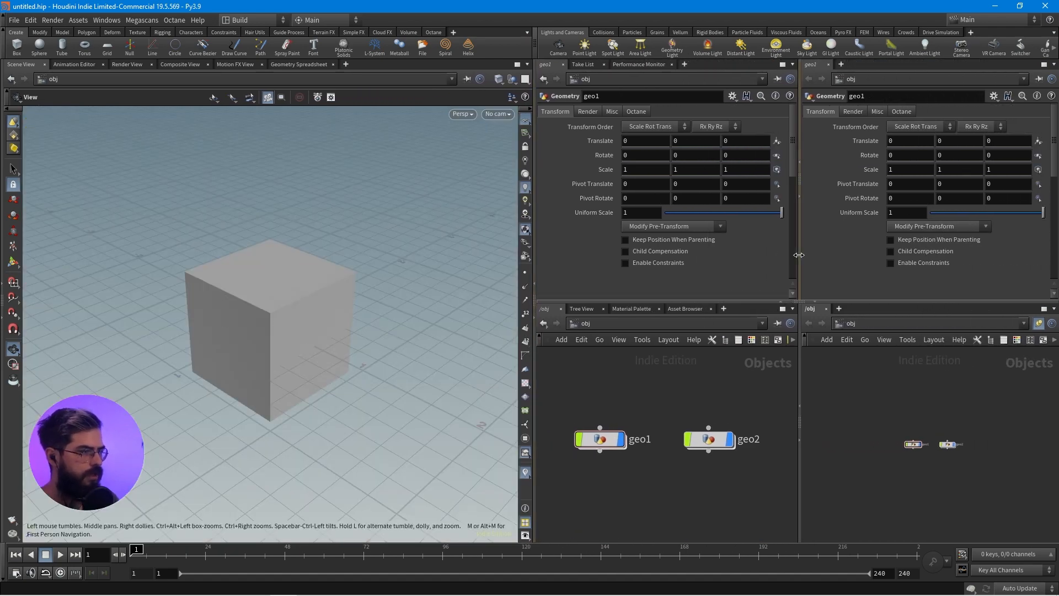
pyautogui.moveTo(800, 256); pyautogui.dragTo(787, 258)
pyautogui.moveTo(801, 365)
pyautogui.mouseDown()
pyautogui.moveTo(767, 365)
pyautogui.moveTo(788, 367)
pyautogui.mouseUp()
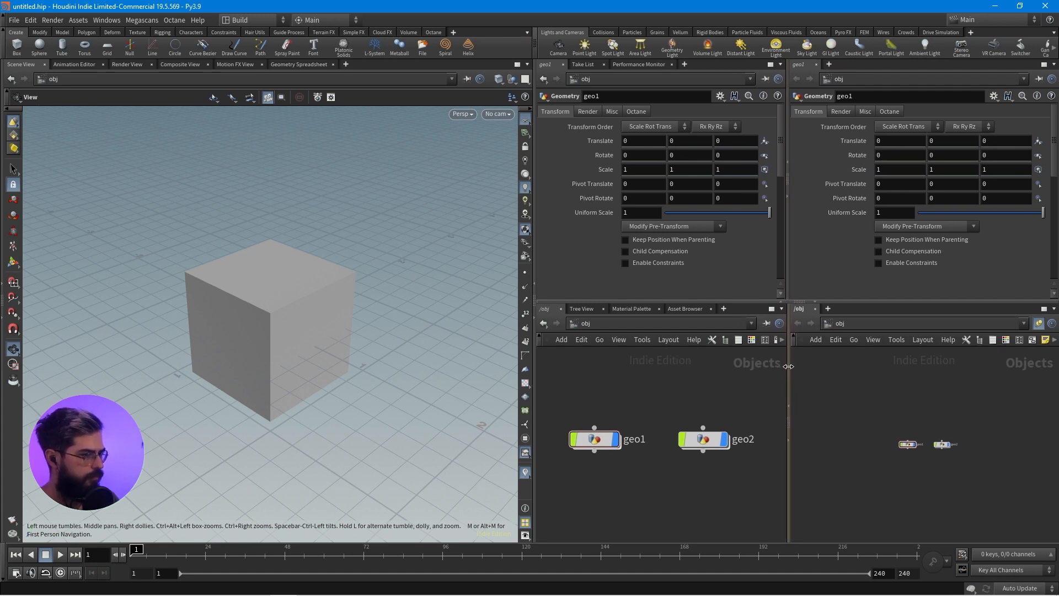
pyautogui.press('h')
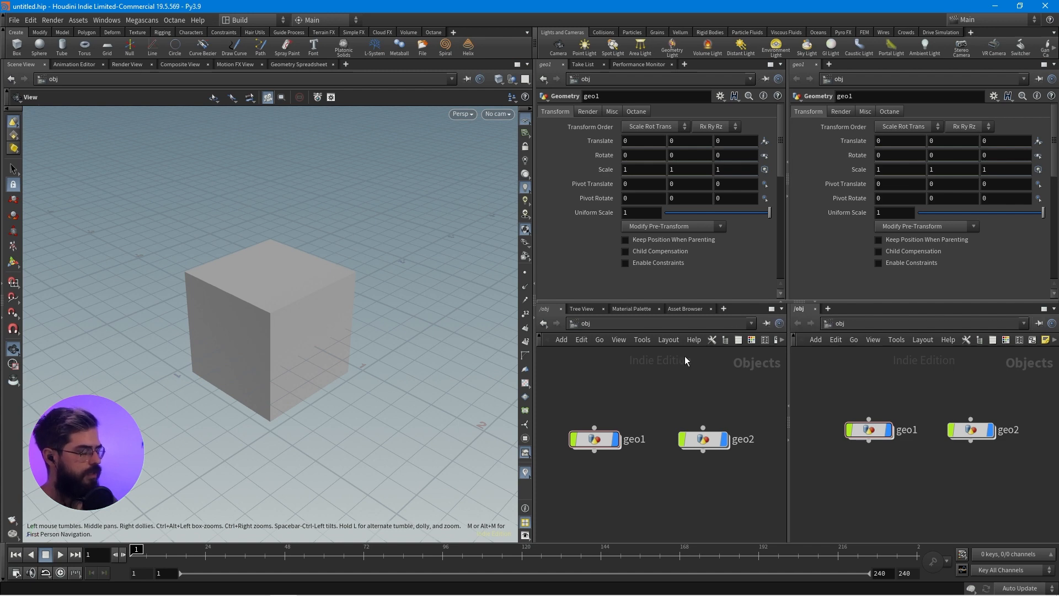
# - Check how both network editors follow navigation into geo1 and its sphere node and back to the object level
pyautogui.click(608, 441)
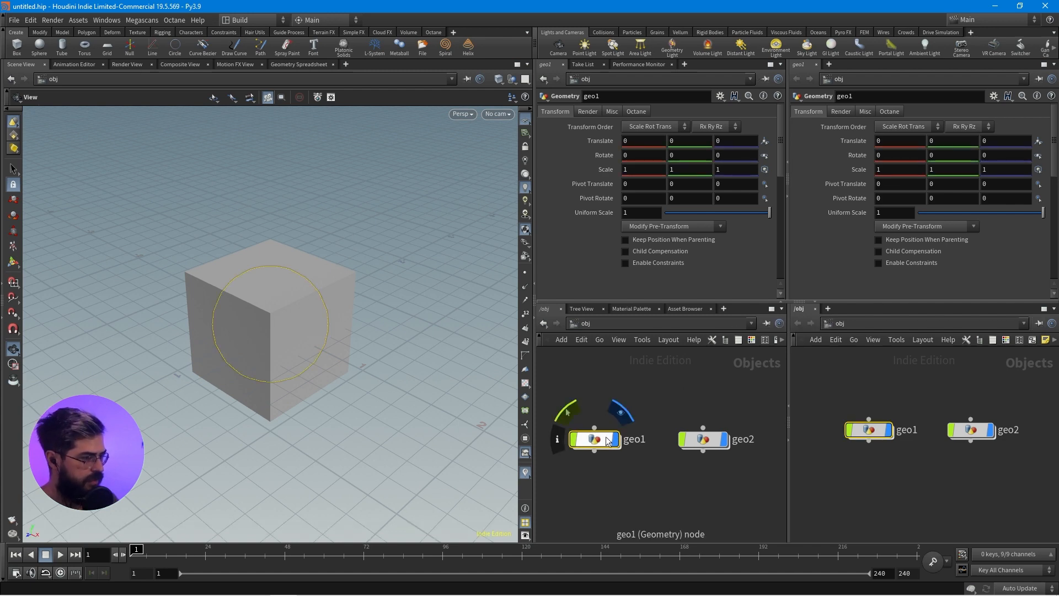
pyautogui.doubleClick(607, 439)
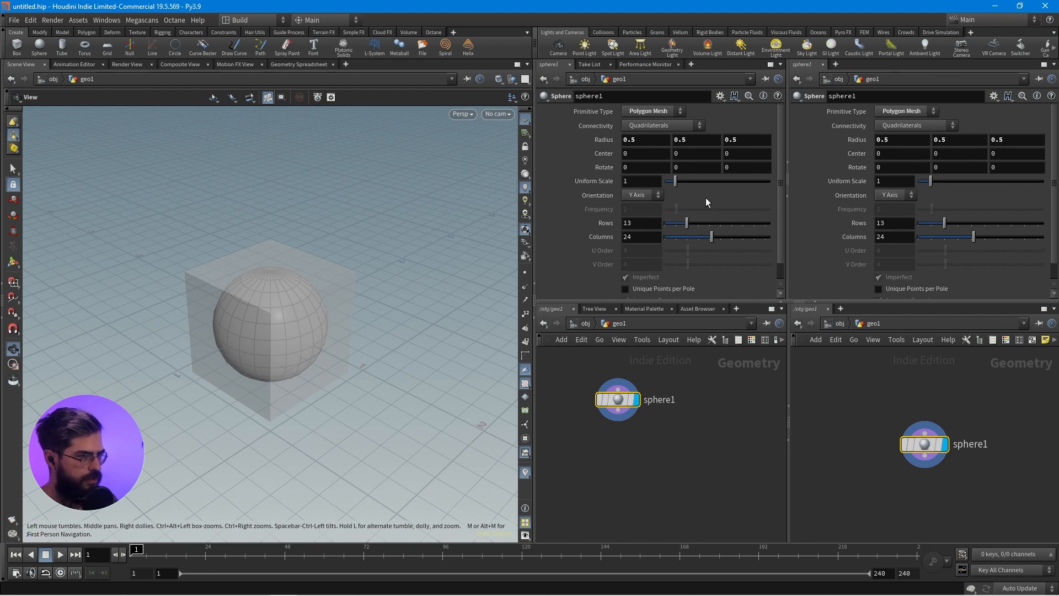
pyautogui.moveTo(618, 399); pyautogui.dragTo(653, 421)
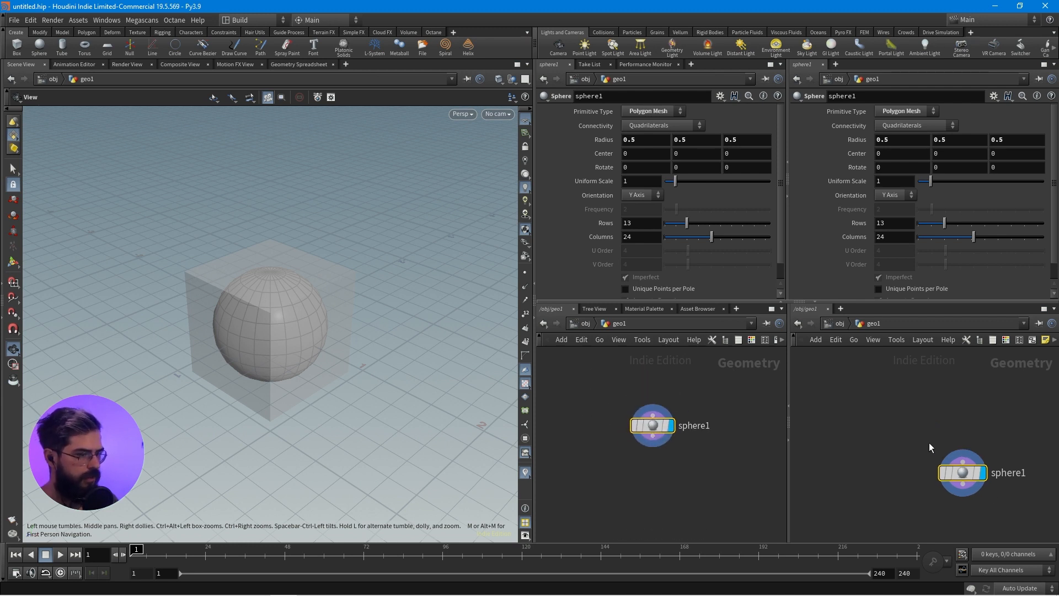
pyautogui.moveTo(965, 477); pyautogui.dragTo(932, 423)
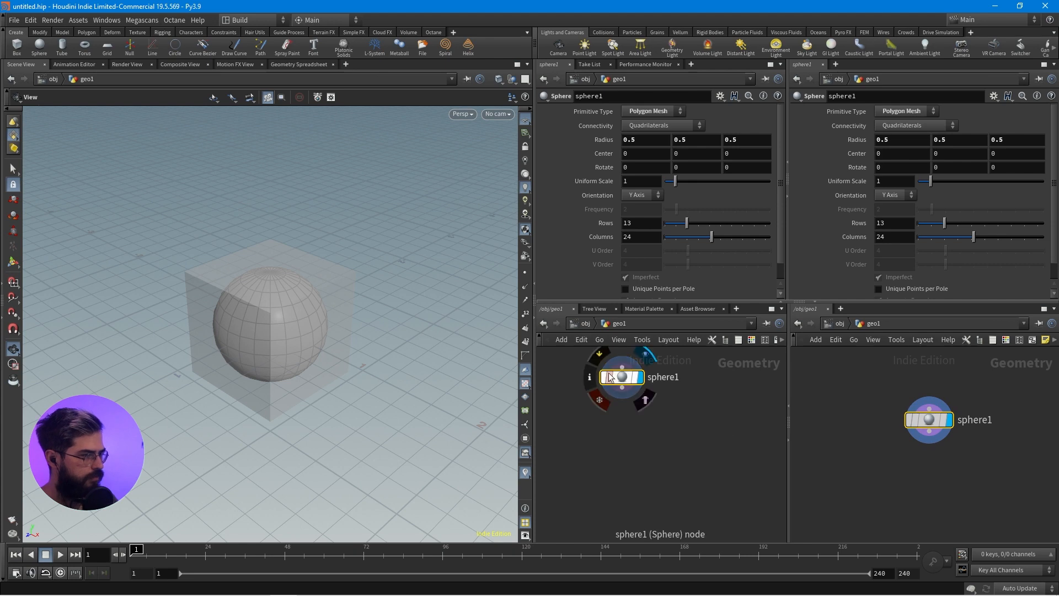
pyautogui.click(586, 323)
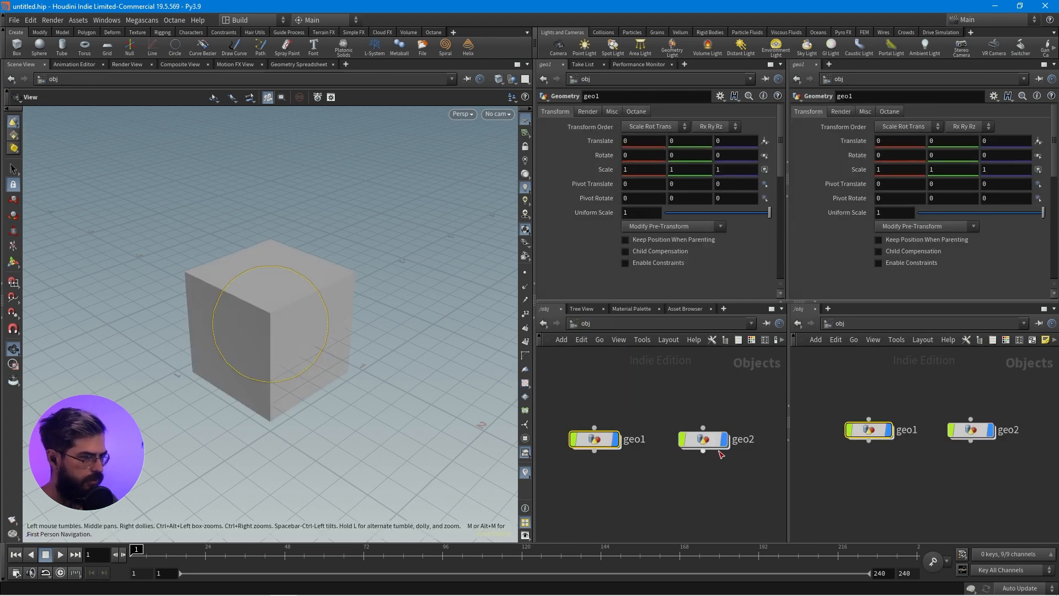
pyautogui.click(736, 388)
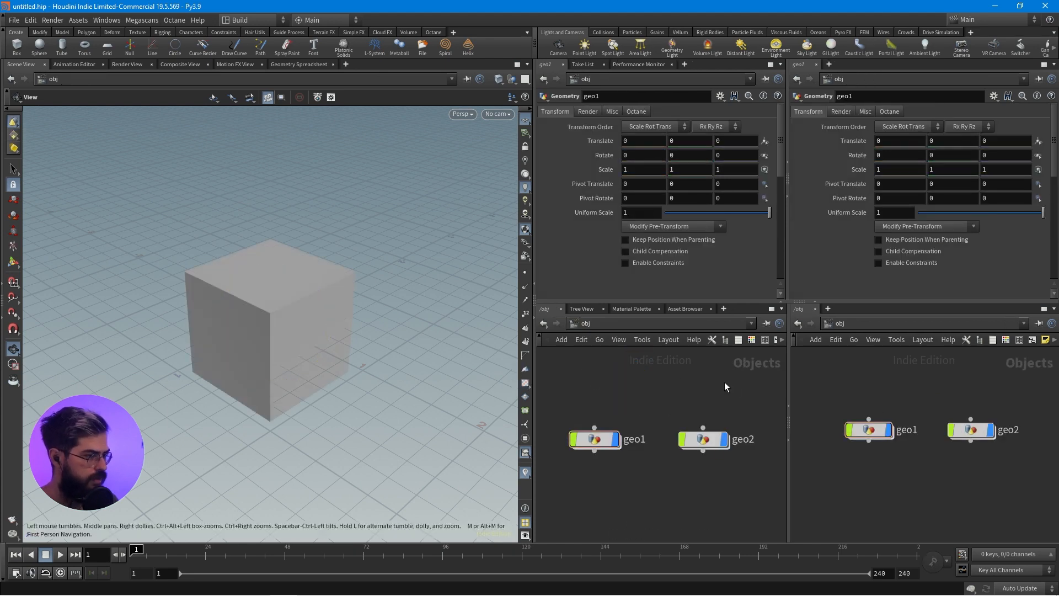
# - Assign the original network editor and the parameter pane above it to link group 1
pyautogui.click(768, 325)
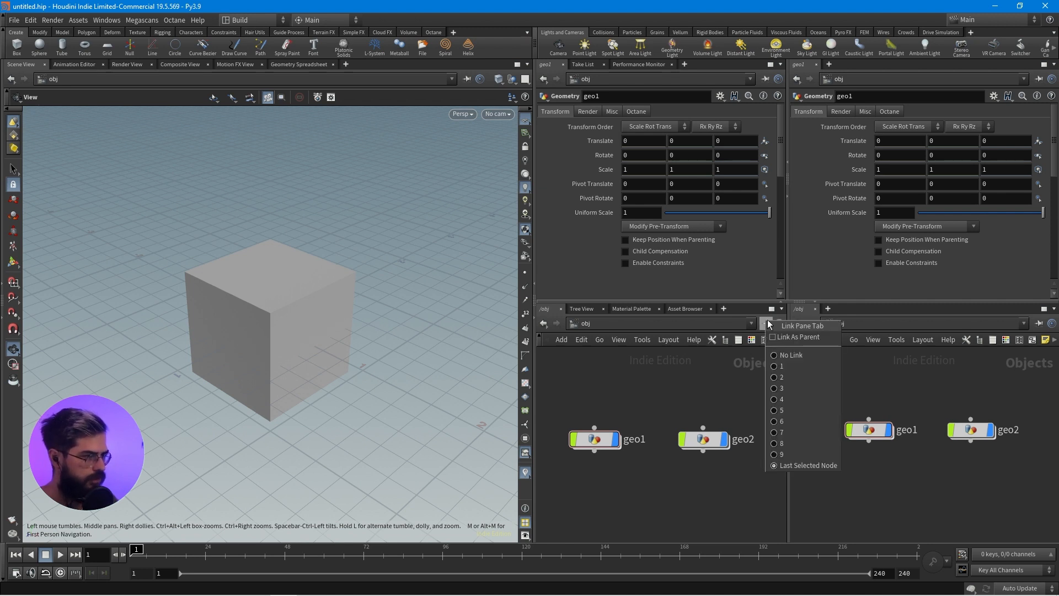
pyautogui.click(792, 366)
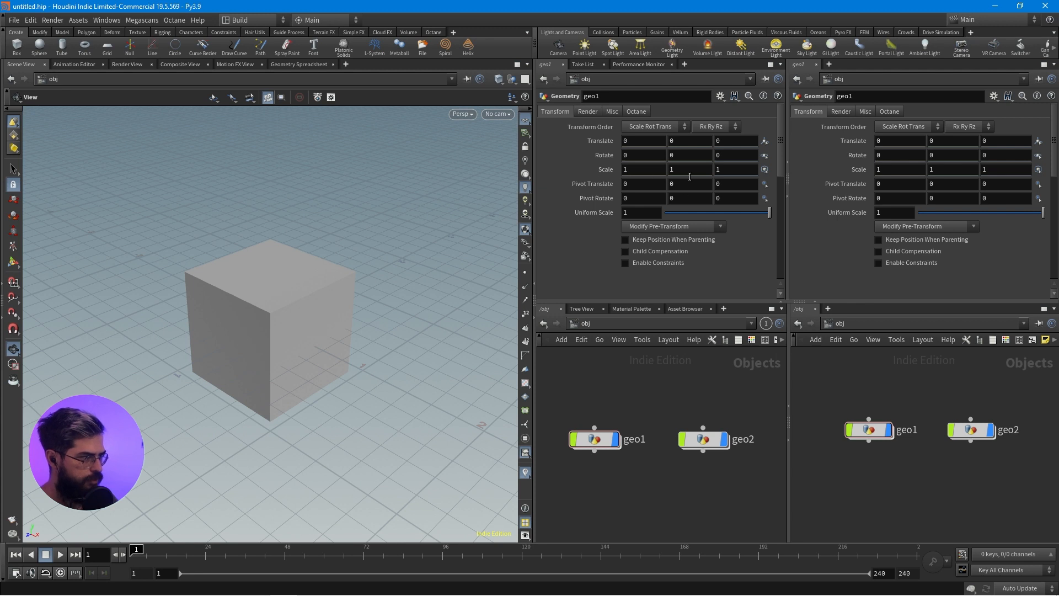
pyautogui.click(766, 81)
pyautogui.click(776, 125)
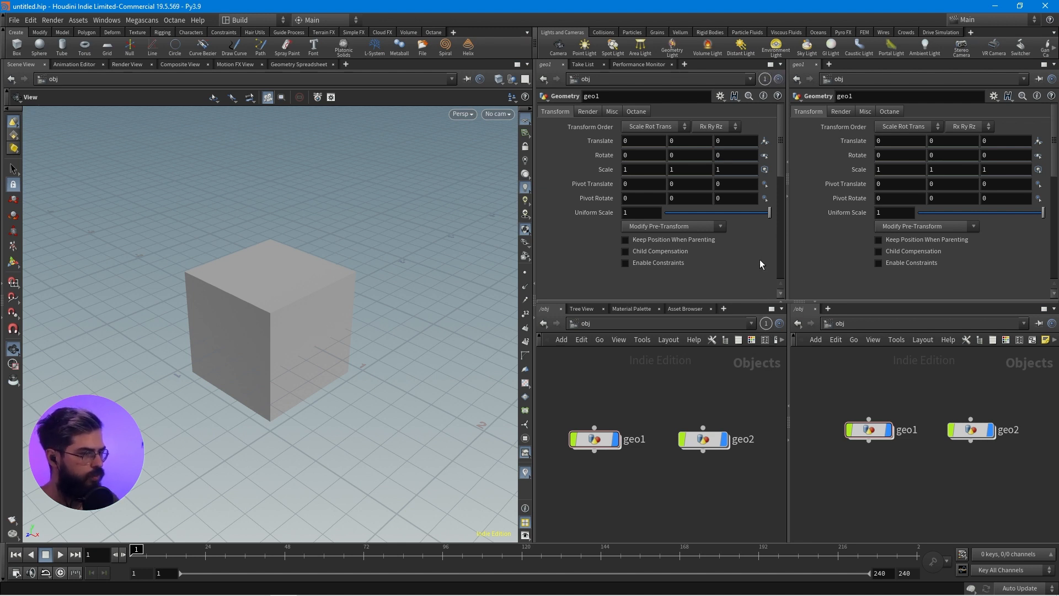
# - Assign the newly split network editor and the parameter pane above it to link group 2
pyautogui.click(1040, 324)
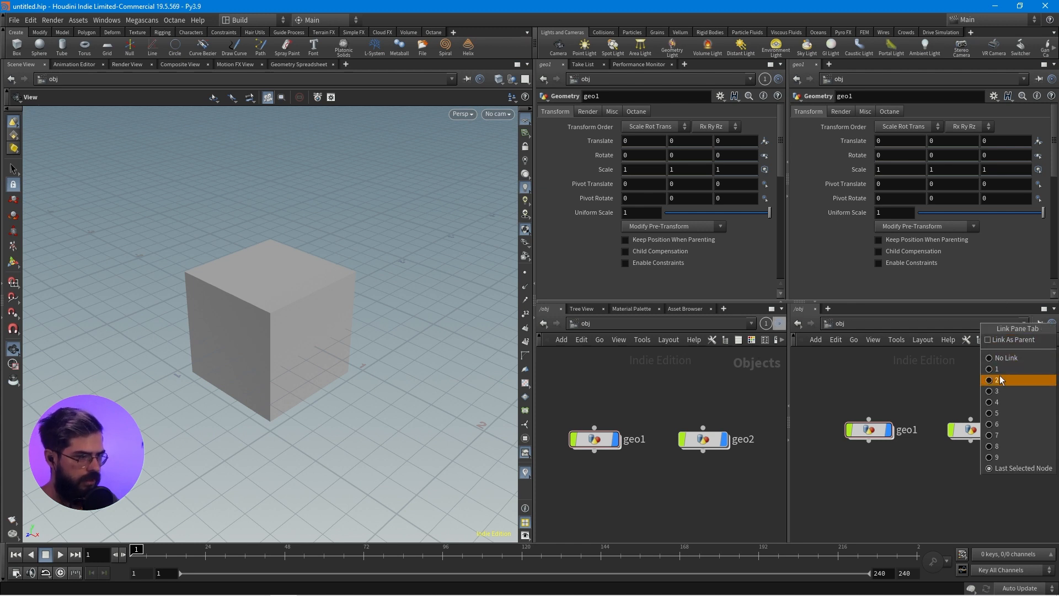
pyautogui.click(999, 375)
pyautogui.click(1052, 79)
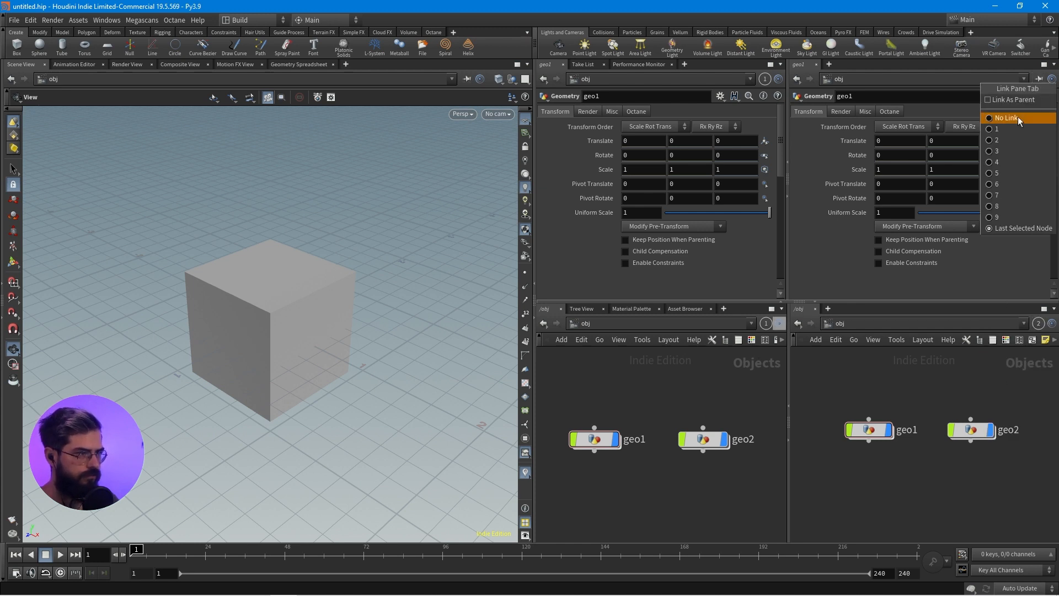
pyautogui.click(998, 137)
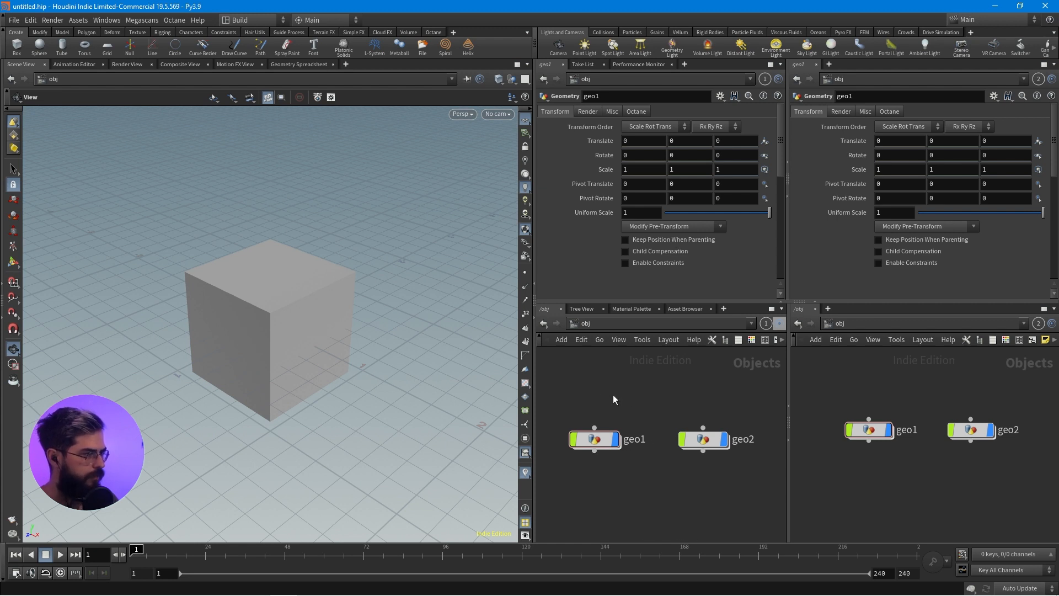
# - Enter geo1 in the group 1 network editor and geo2 in the group 2 editor, centring the sphere and box nodes
pyautogui.moveTo(593, 443)
pyautogui.mouseDown()
pyautogui.moveTo(595, 433)
pyautogui.moveTo(604, 443)
pyautogui.mouseUp()
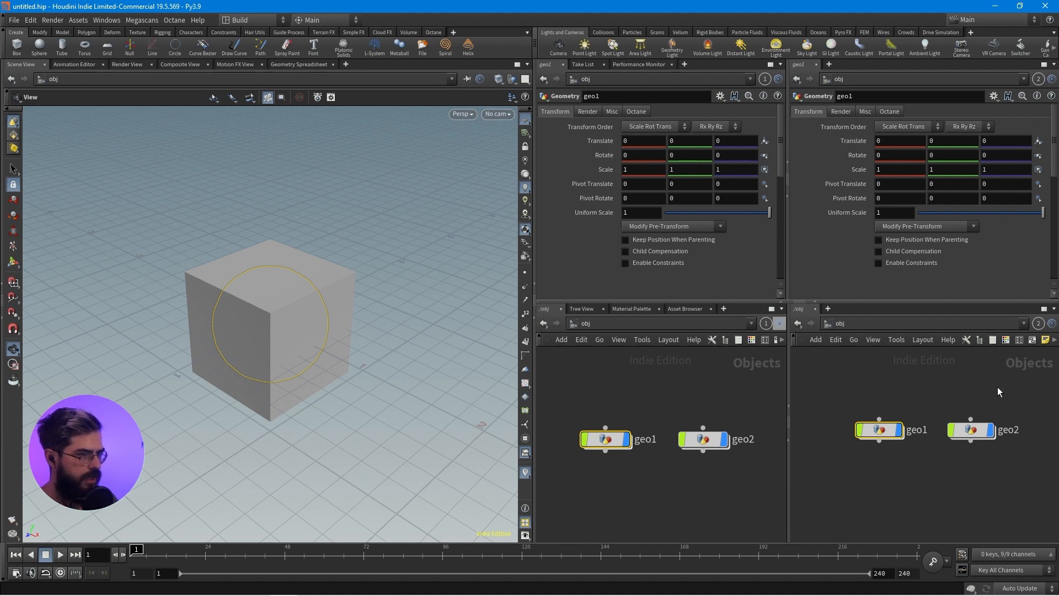
pyautogui.doubleClick(611, 439)
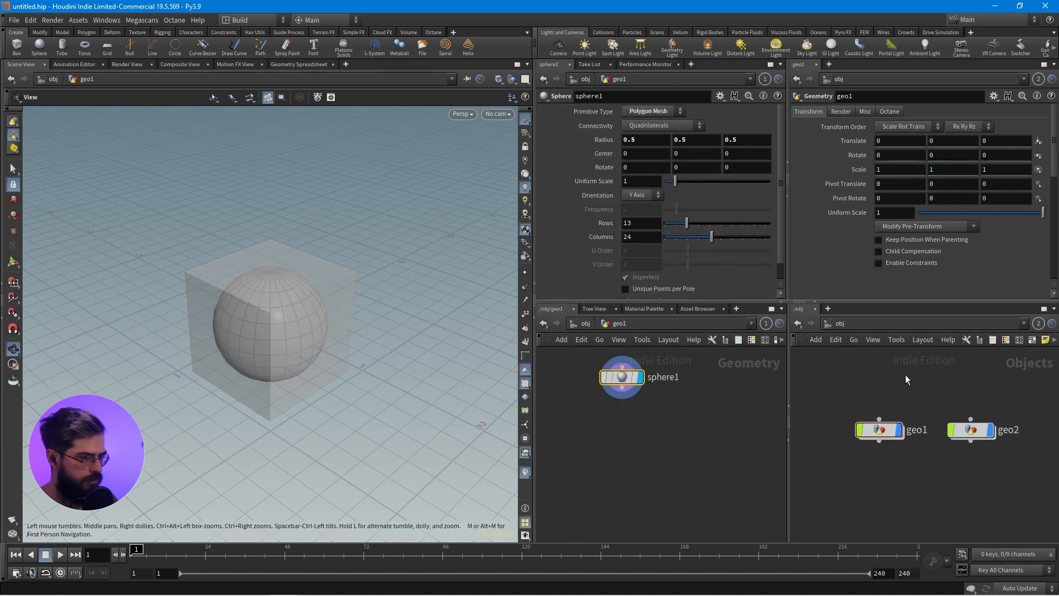
pyautogui.moveTo(621, 379); pyautogui.dragTo(656, 435)
pyautogui.doubleClick(971, 429)
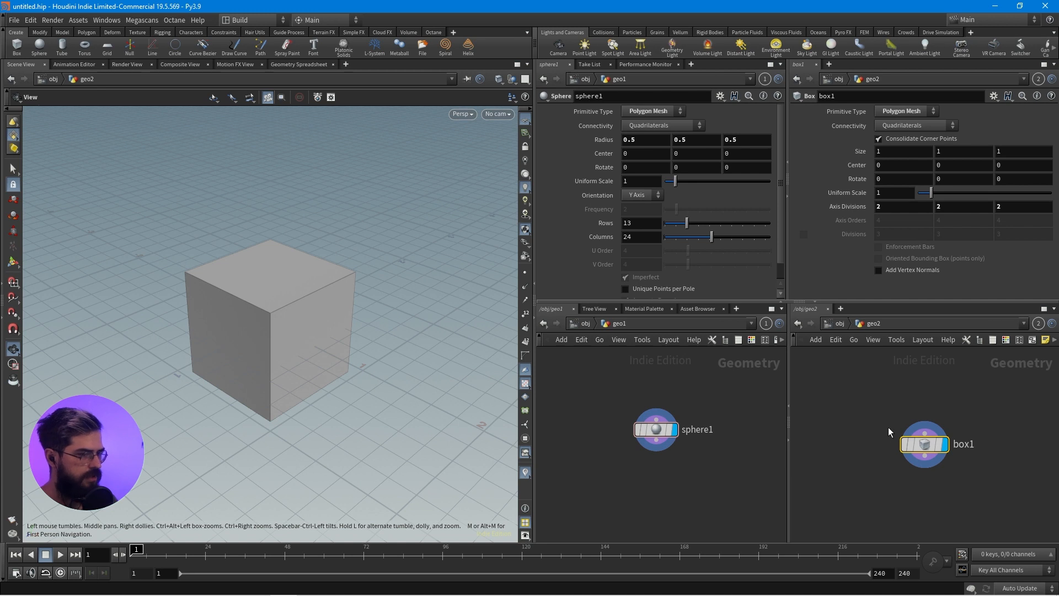
pyautogui.moveTo(925, 444); pyautogui.dragTo(929, 441)
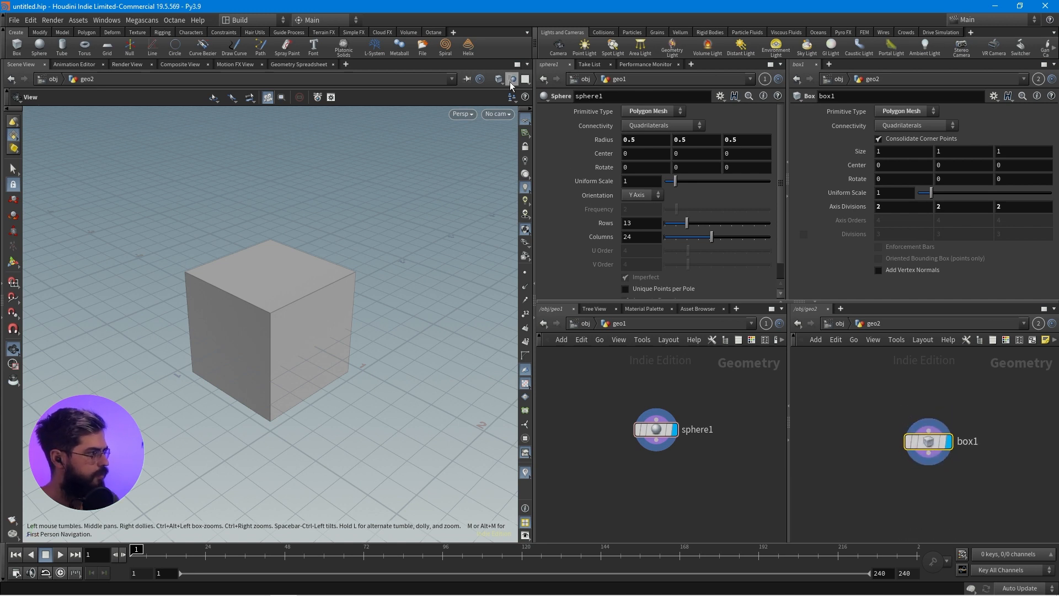
# - Set the viewport to Hide Other Objects and reposition the box node in the geo2 network
pyautogui.click(511, 81)
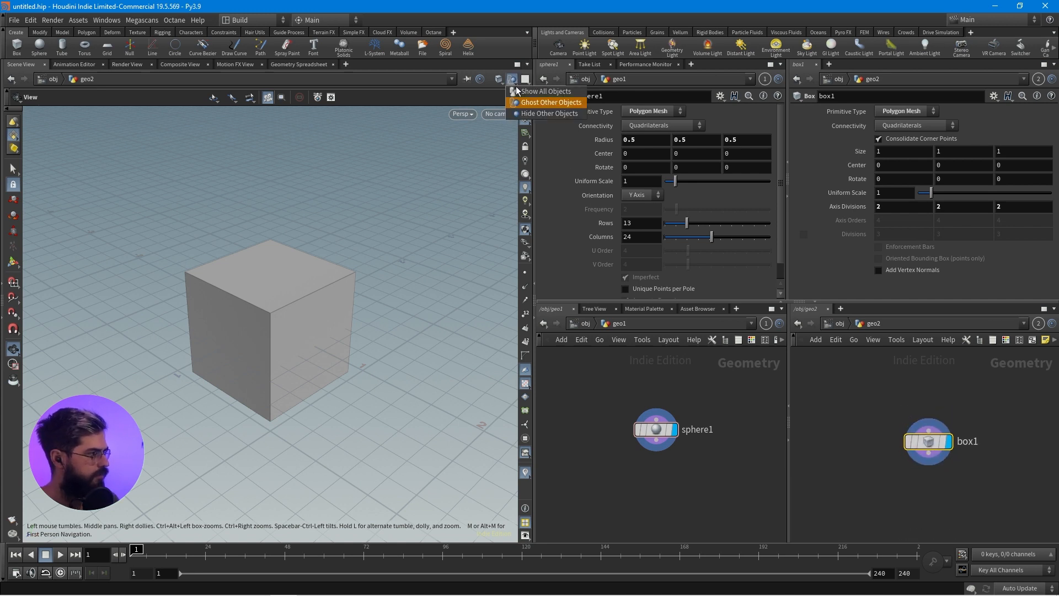
pyautogui.click(555, 105)
pyautogui.moveTo(927, 448)
pyautogui.moveTo(926, 448); pyautogui.dragTo(934, 435)
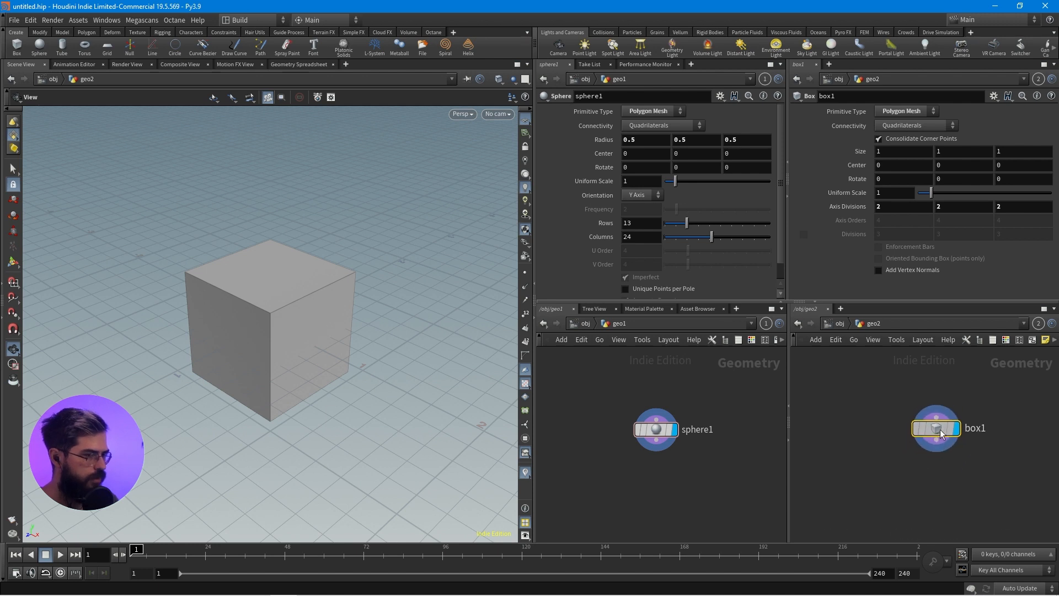
# - Select the sphere and box nodes alternately to compare which object the viewport displays
pyautogui.moveTo(886, 390); pyautogui.dragTo(987, 436)
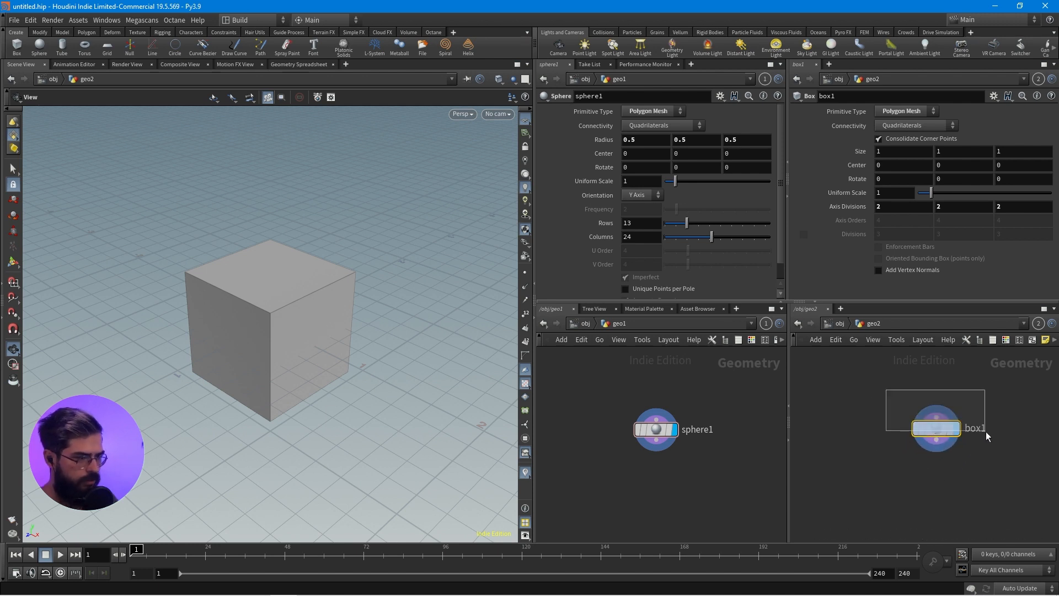
pyautogui.click(656, 429)
pyautogui.moveTo(609, 397); pyautogui.dragTo(701, 439)
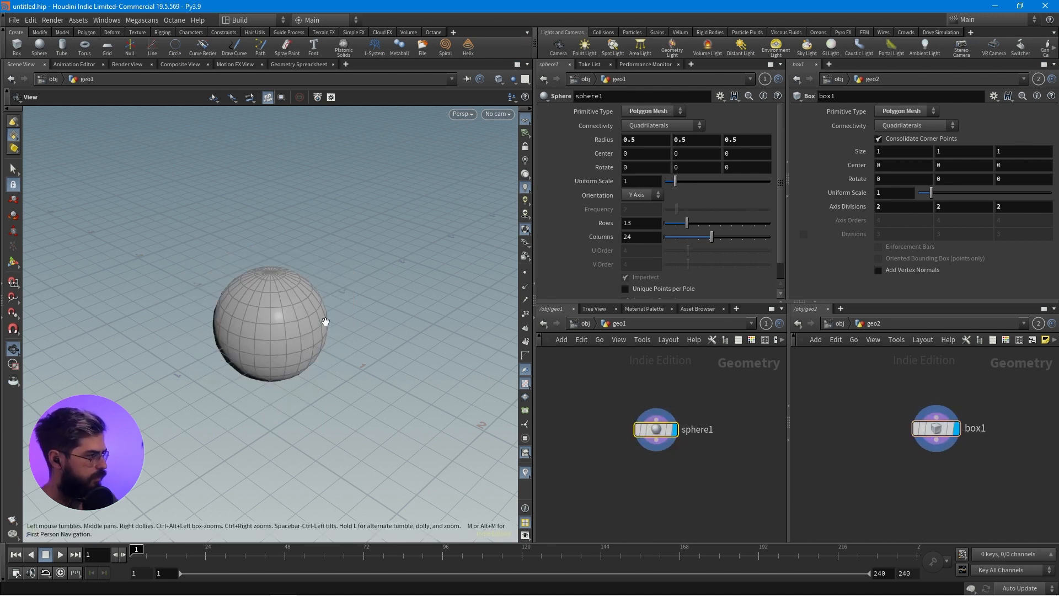
pyautogui.click(936, 429)
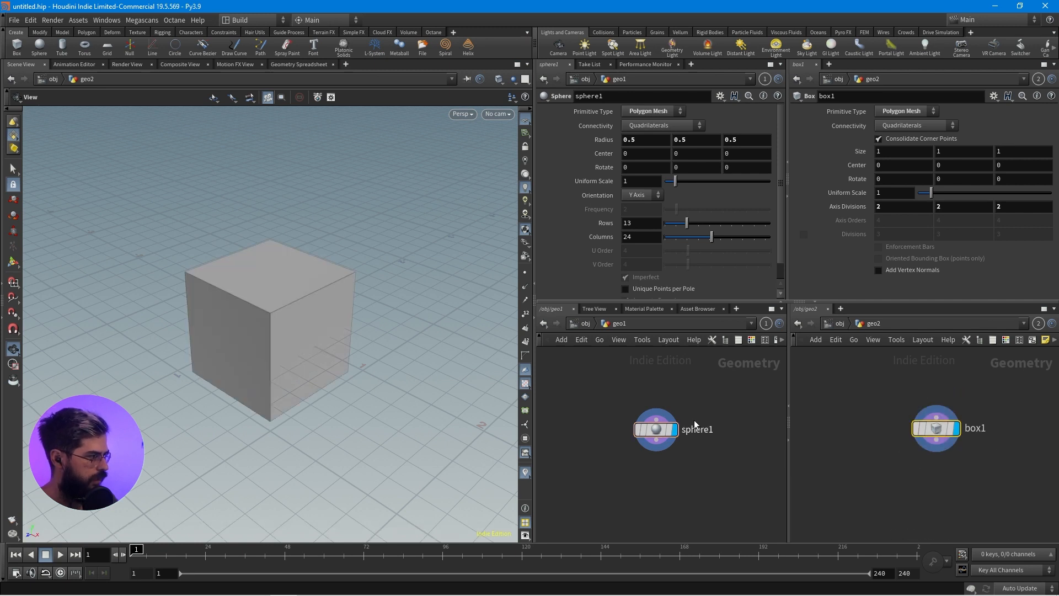
pyautogui.click(646, 432)
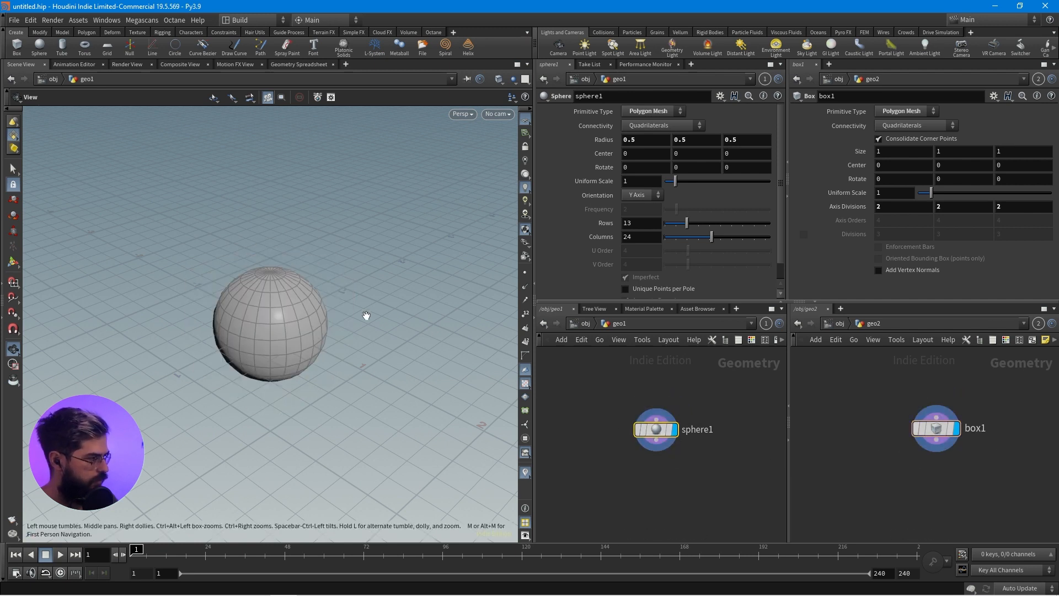
# - Link the scene view to group 1 and switch its link to group 2
pyautogui.click(469, 81)
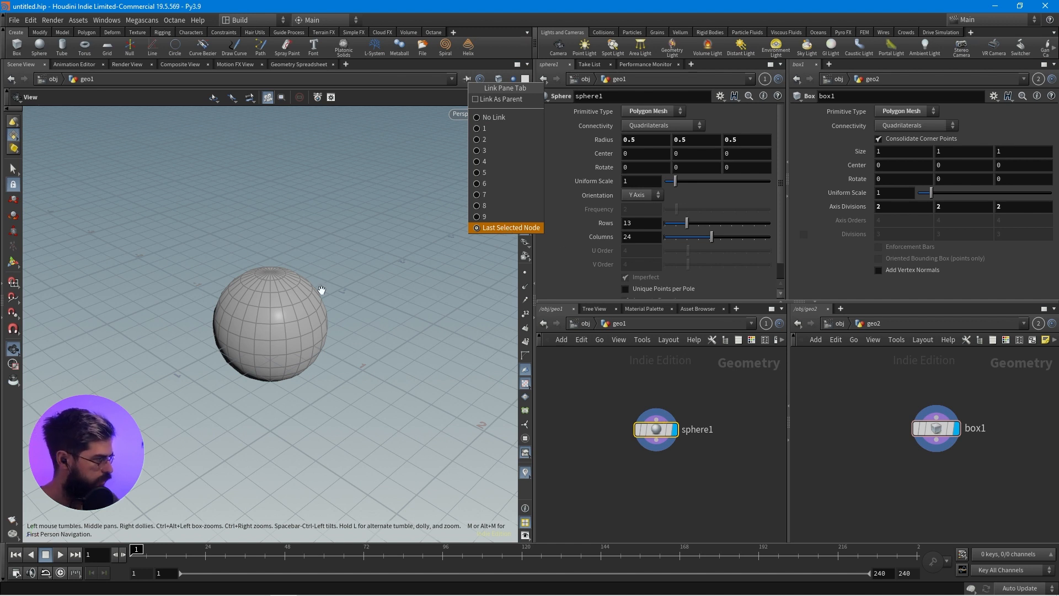
pyautogui.click(489, 128)
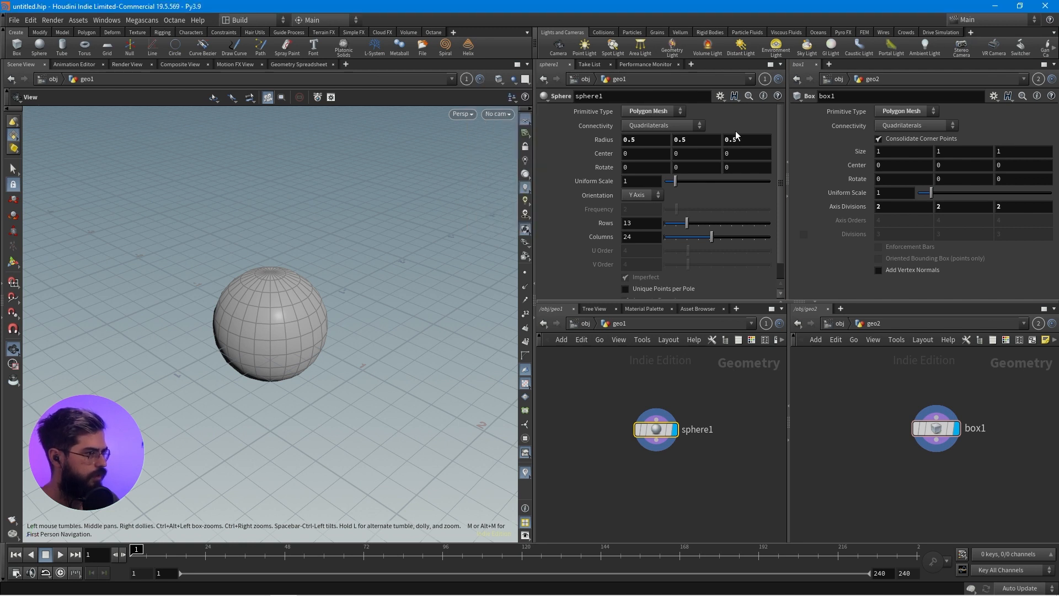
pyautogui.click(467, 79)
pyautogui.click(485, 139)
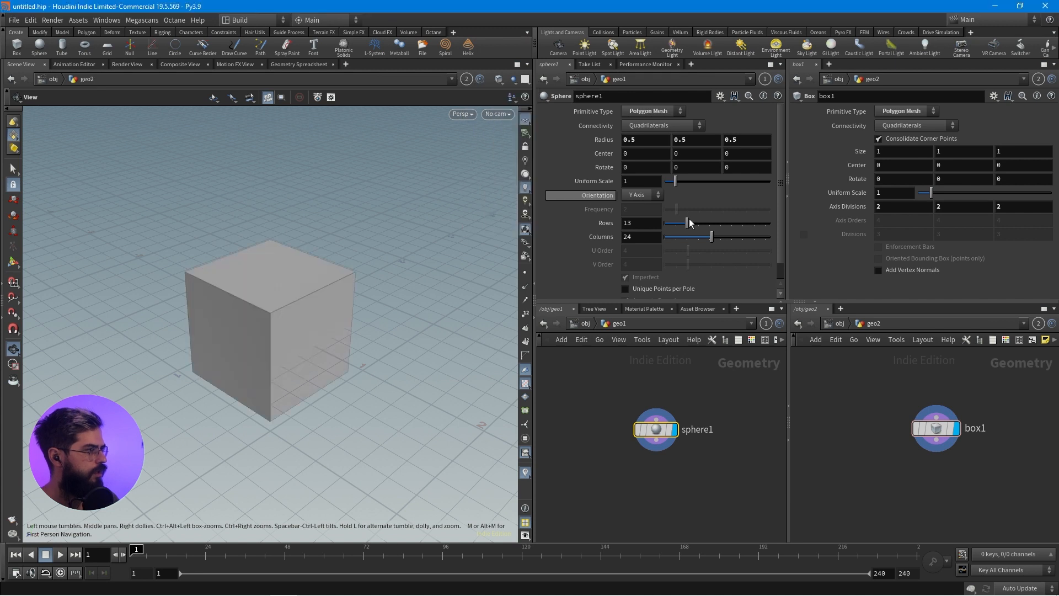
# - Reposition the sphere node in geo1 and add a Null node connected to its output
pyautogui.moveTo(657, 429); pyautogui.dragTo(640, 411)
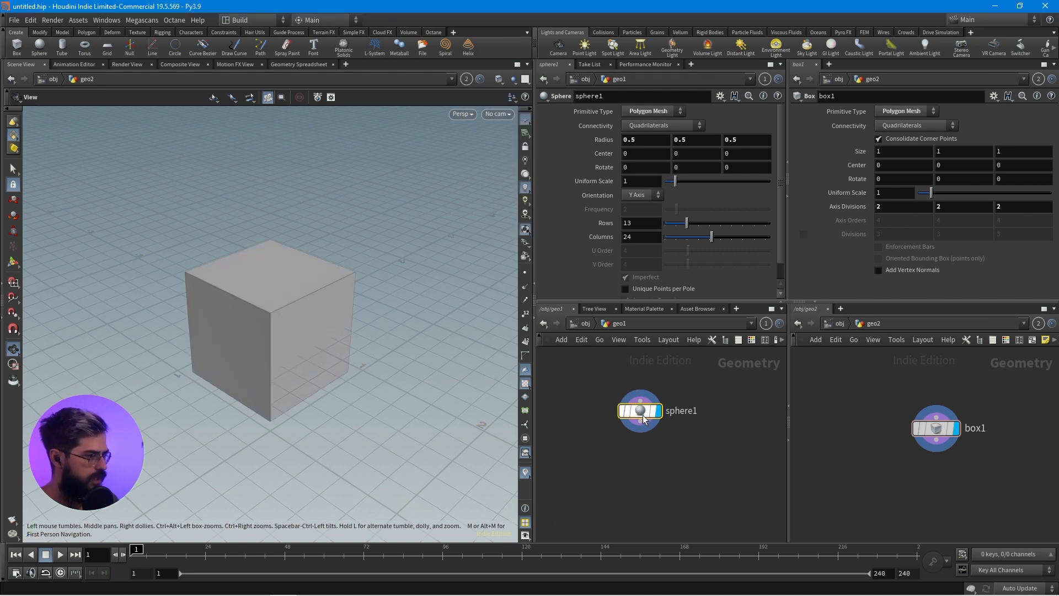
pyautogui.moveTo(752, 375); pyautogui.dragTo(571, 475)
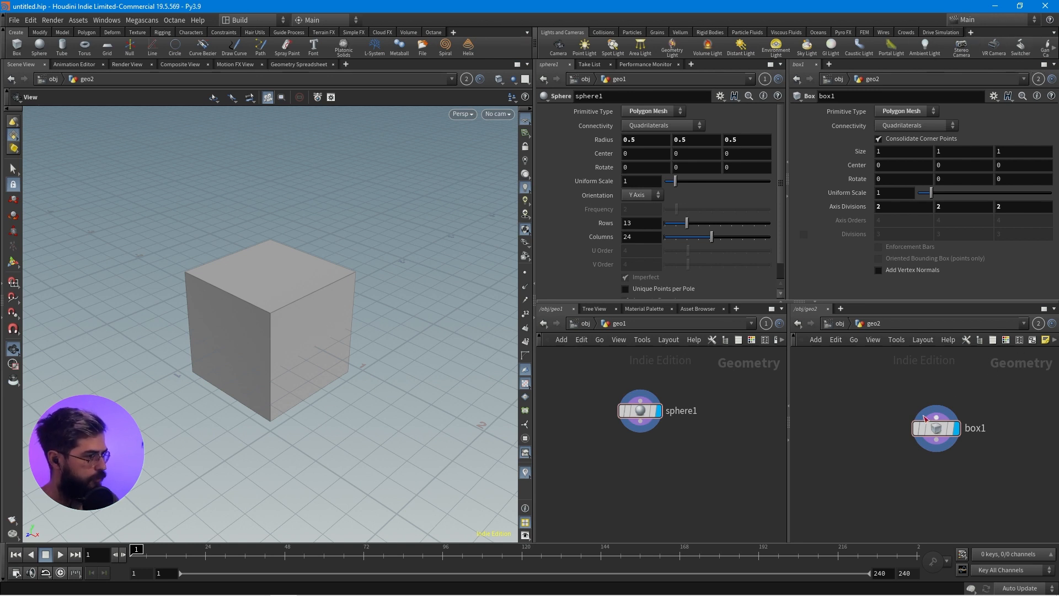
pyautogui.moveTo(643, 428); pyautogui.dragTo(629, 478)
pyautogui.write('null')
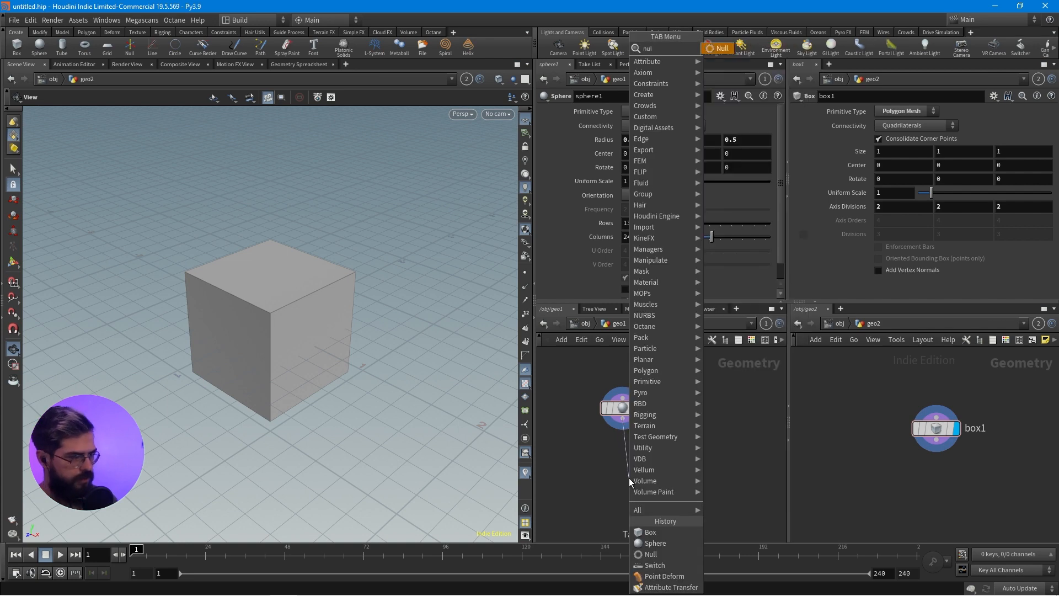
pyautogui.press('Return')
pyautogui.scroll(-3, 674, 439)
pyautogui.moveTo(697, 427); pyautogui.dragTo(683, 468, button='middle')
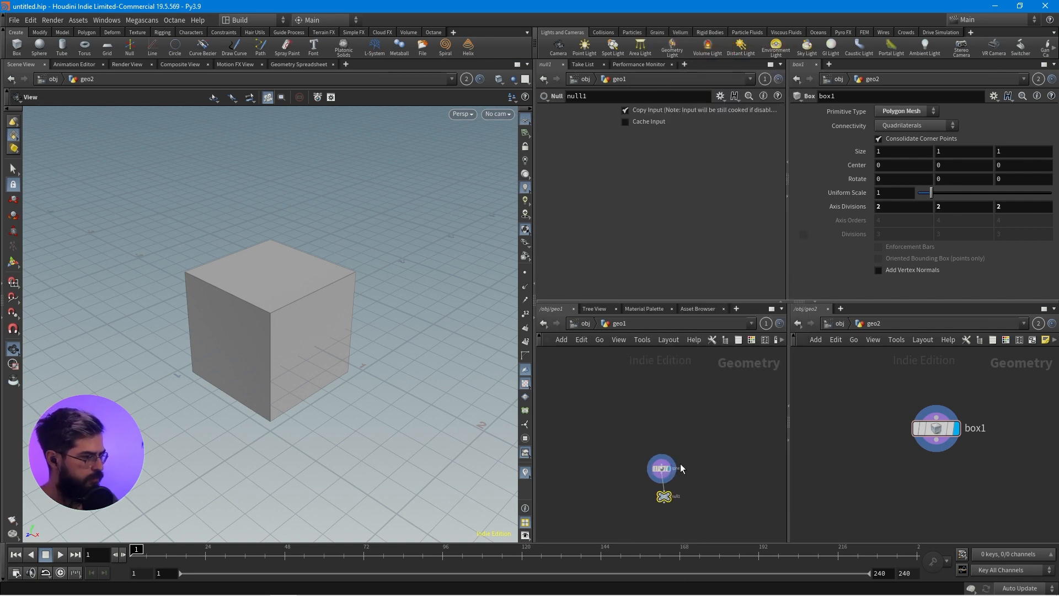
pyautogui.scroll(5, 677, 503)
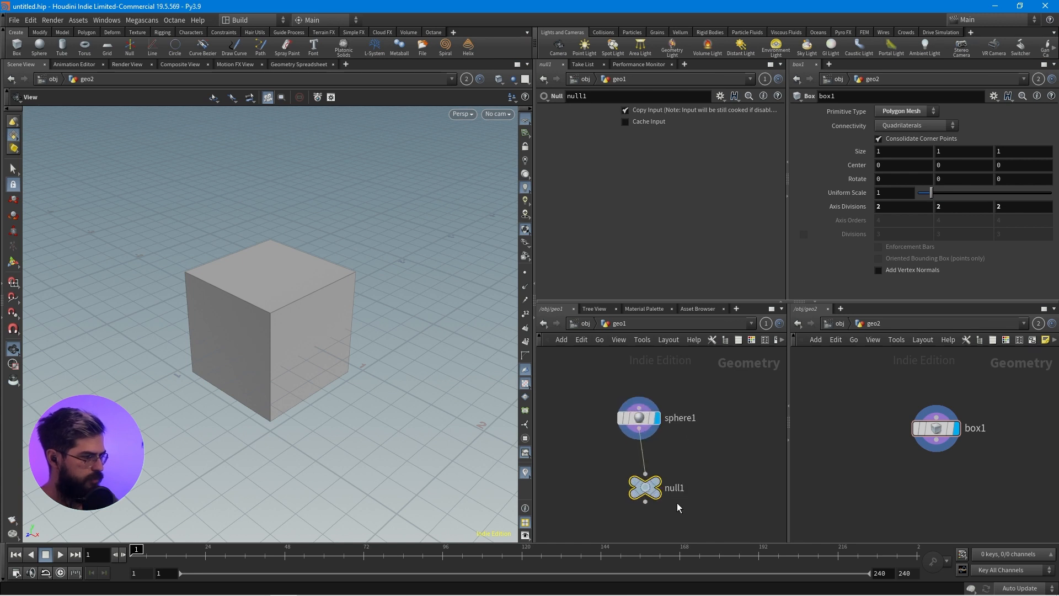
# - Rename the Null node in geo1 to OUT_SIM and turn on its display flag
pyautogui.doubleClick(670, 479)
pyautogui.write('OUT_SIM')
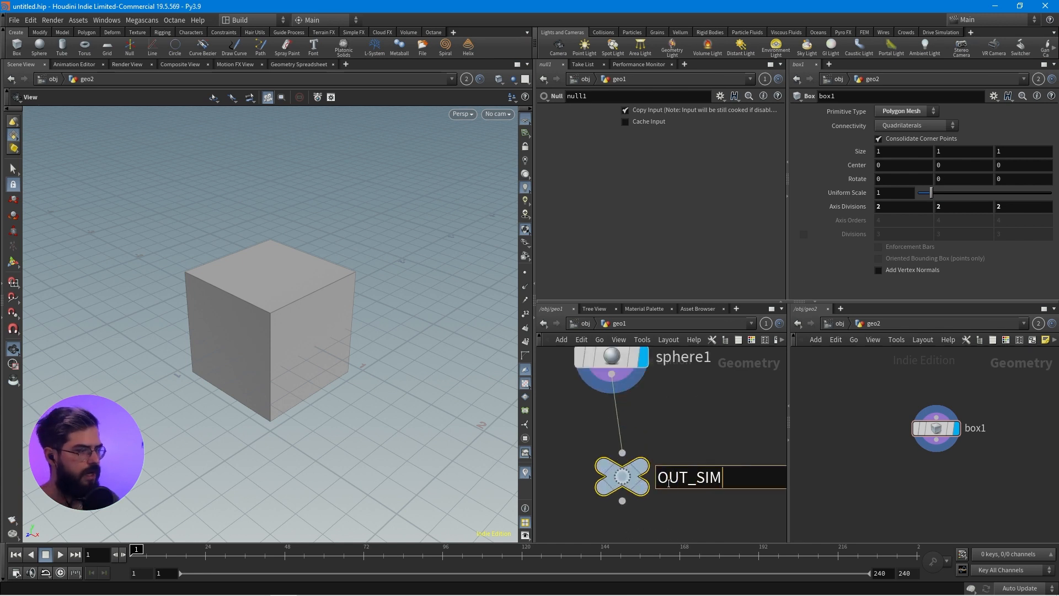
pyautogui.press('Return')
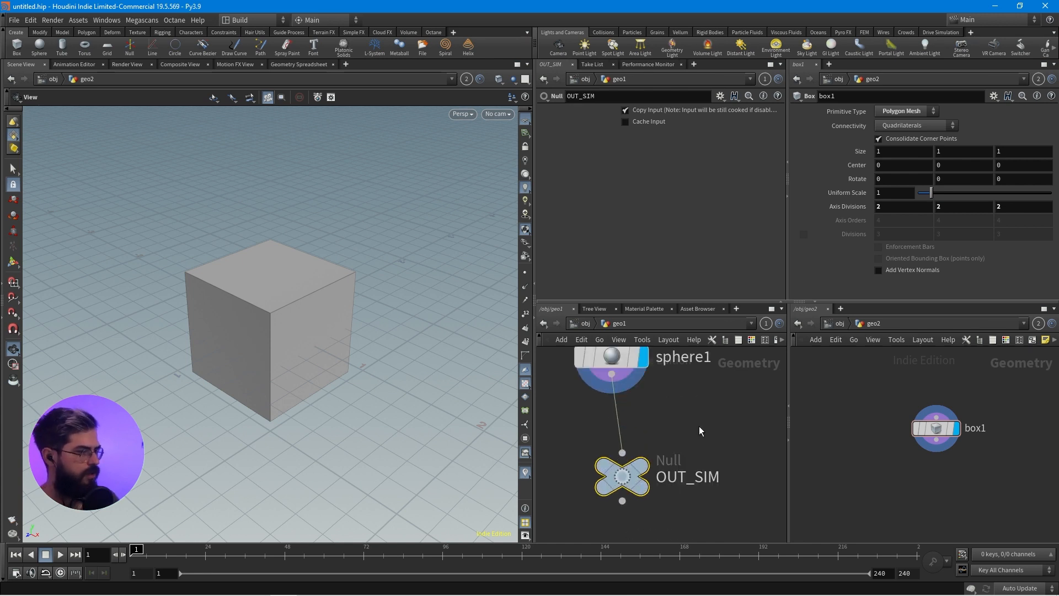
pyautogui.click(644, 466)
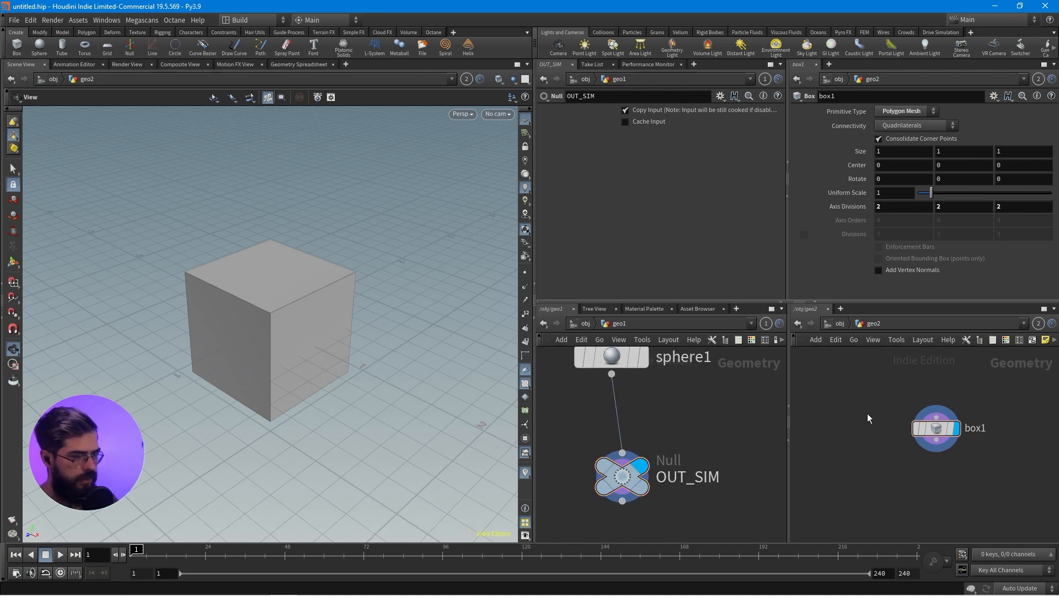
# - Add an Object Merge node to the geo2 network and place it above the box node
pyautogui.press('Tab')
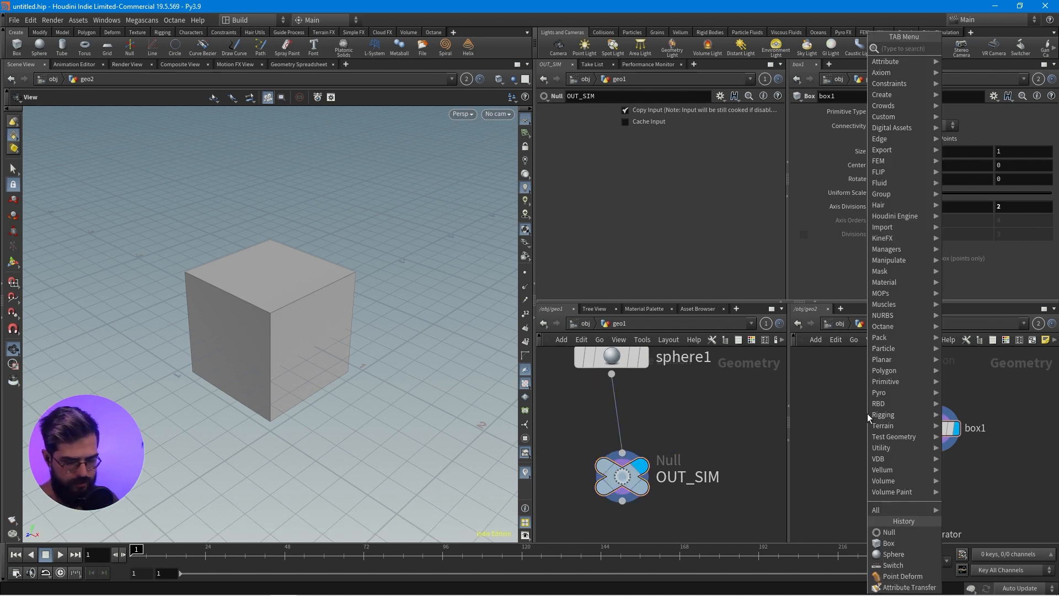
pyautogui.write('object merge')
pyautogui.press('Return')
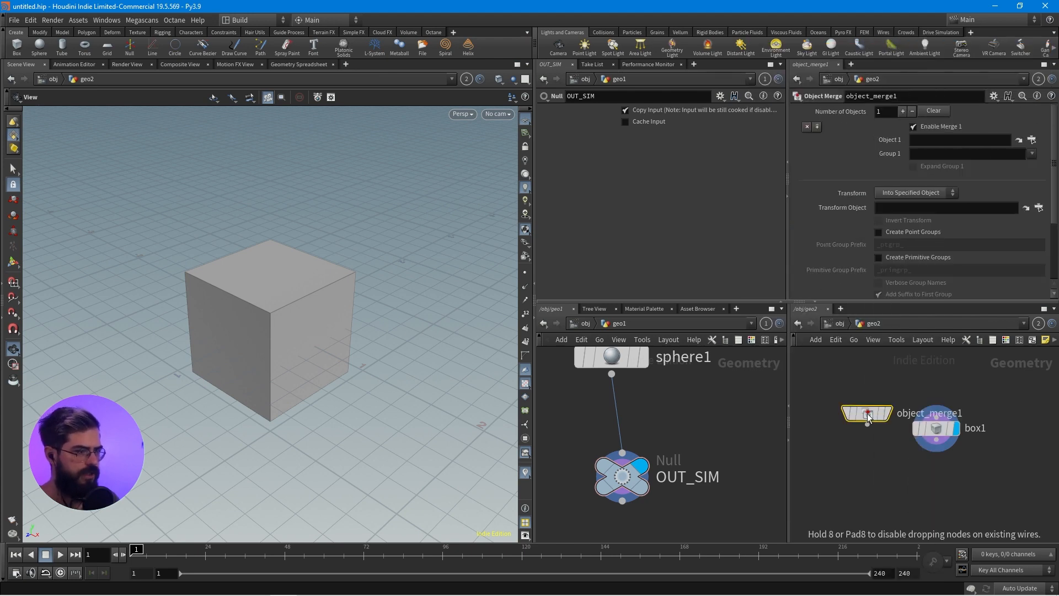
pyautogui.click(861, 388)
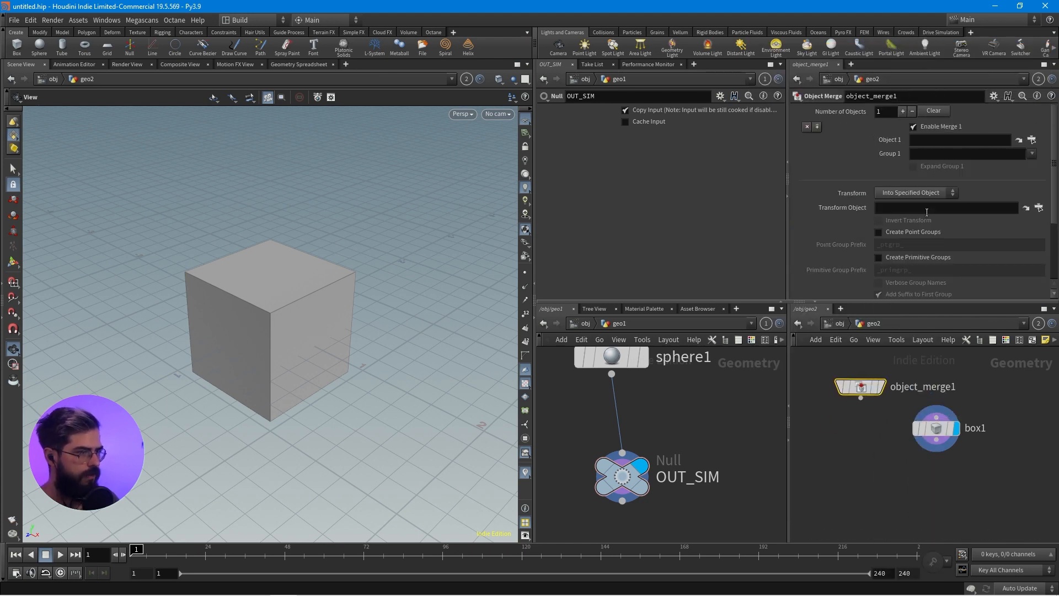
# - Set the Object Merge node's Object 1 to ../../geo1/OUT_SIM and turn on the node's display flag
pyautogui.click(1032, 139)
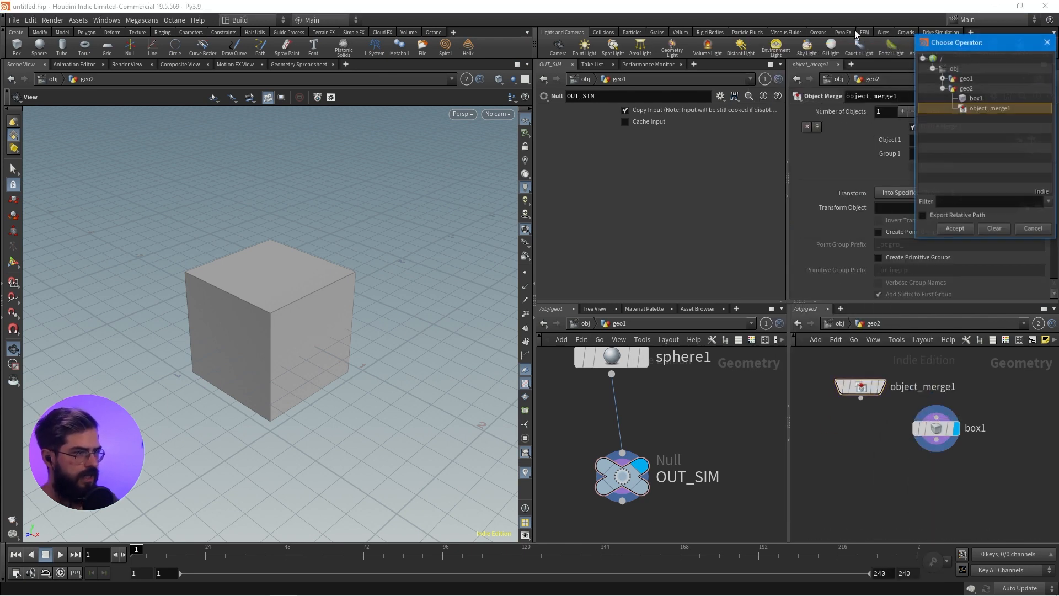
pyautogui.click(1047, 42)
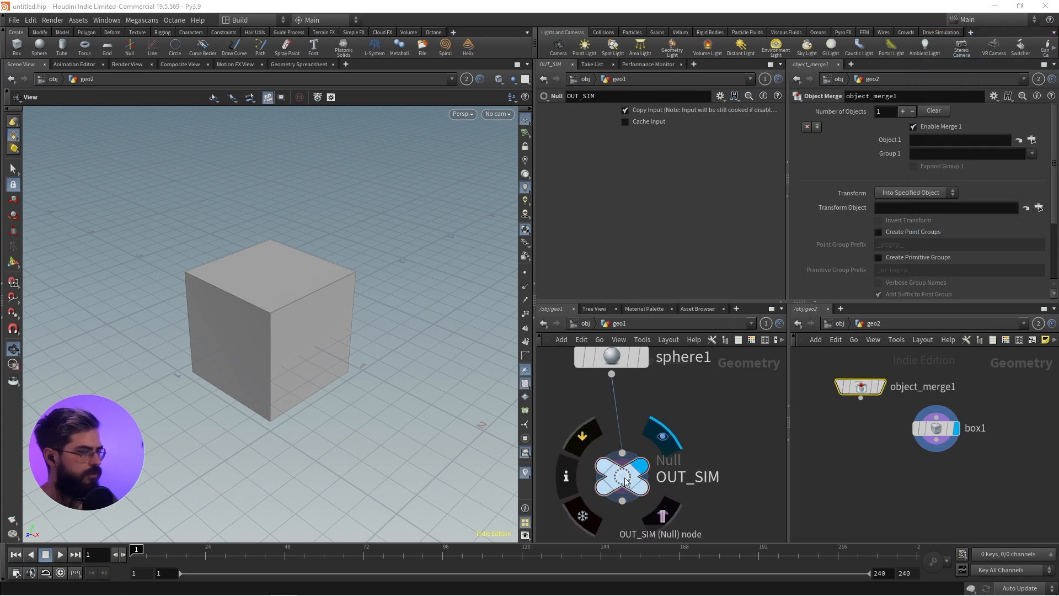
pyautogui.moveTo(622, 475); pyautogui.dragTo(875, 163)
pyautogui.moveTo(938, 134); pyautogui.dragTo(939, 138)
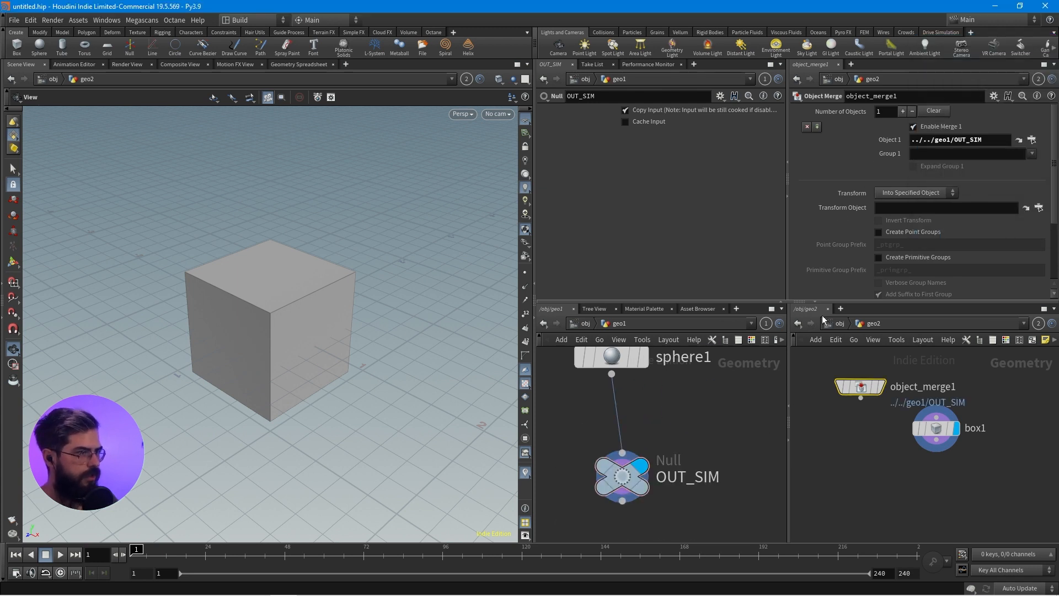
pyautogui.click(882, 386)
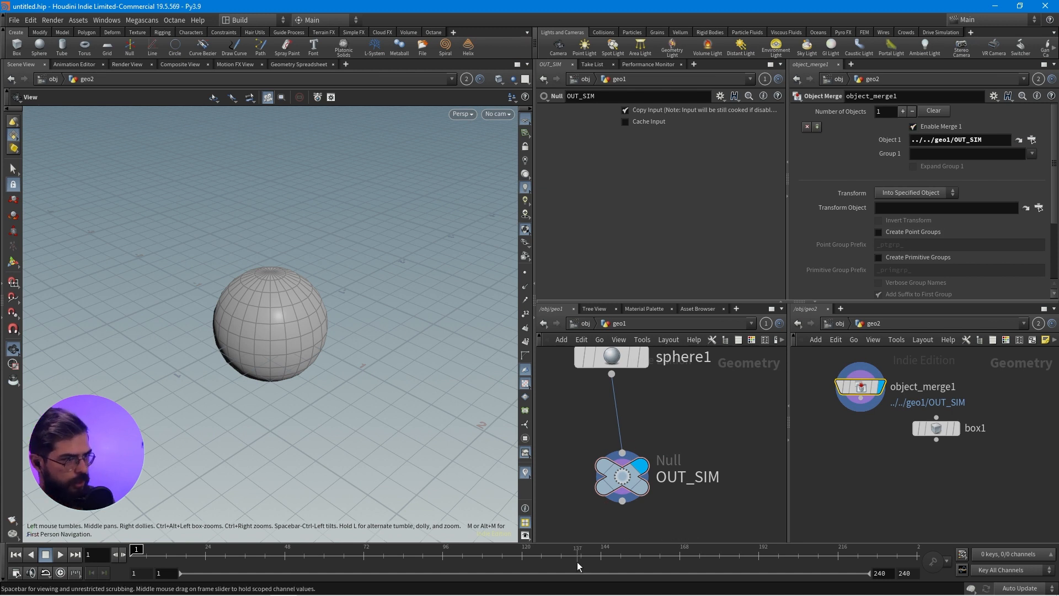
# - Copy the box node from geo2 into geo1 and delete the pasted copy
pyautogui.moveTo(998, 409); pyautogui.dragTo(908, 452)
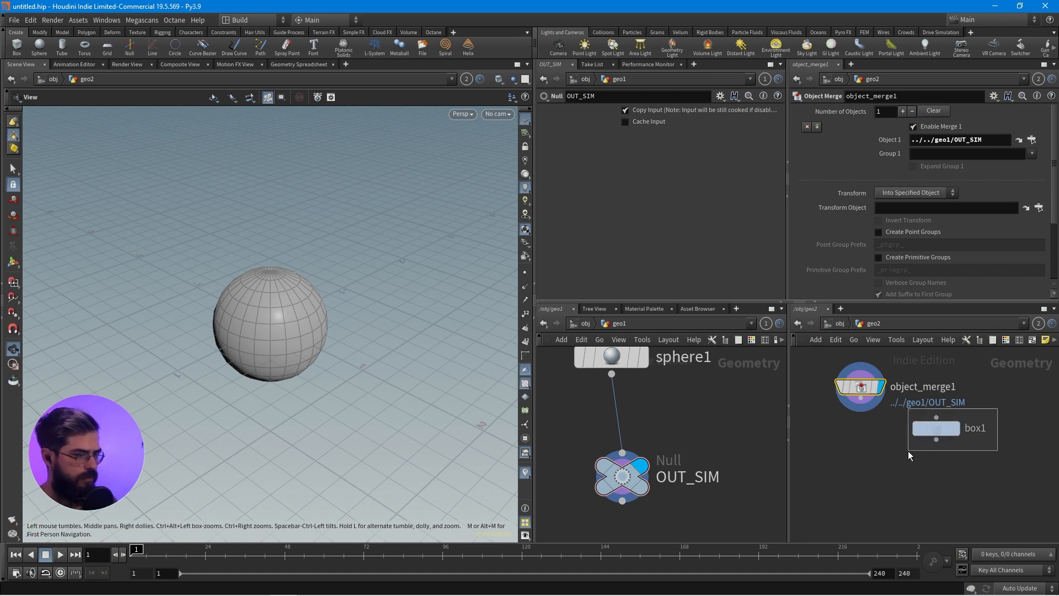
pyautogui.hotkey('ctrl', 'c')
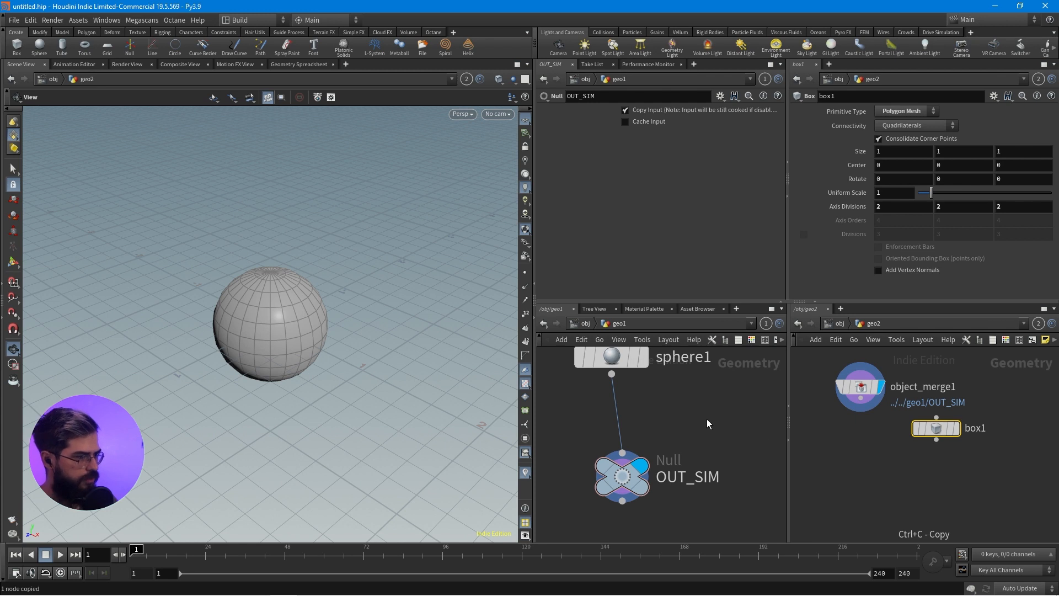
pyautogui.hotkey('ctrl', 'v')
pyautogui.scroll(-3, 725, 418)
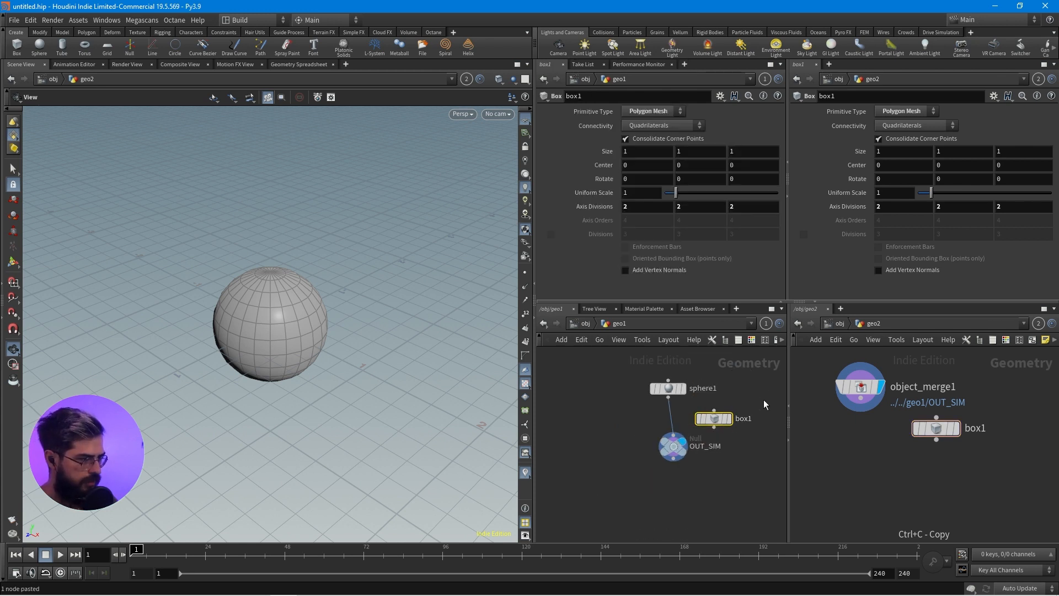
pyautogui.press('Delete')
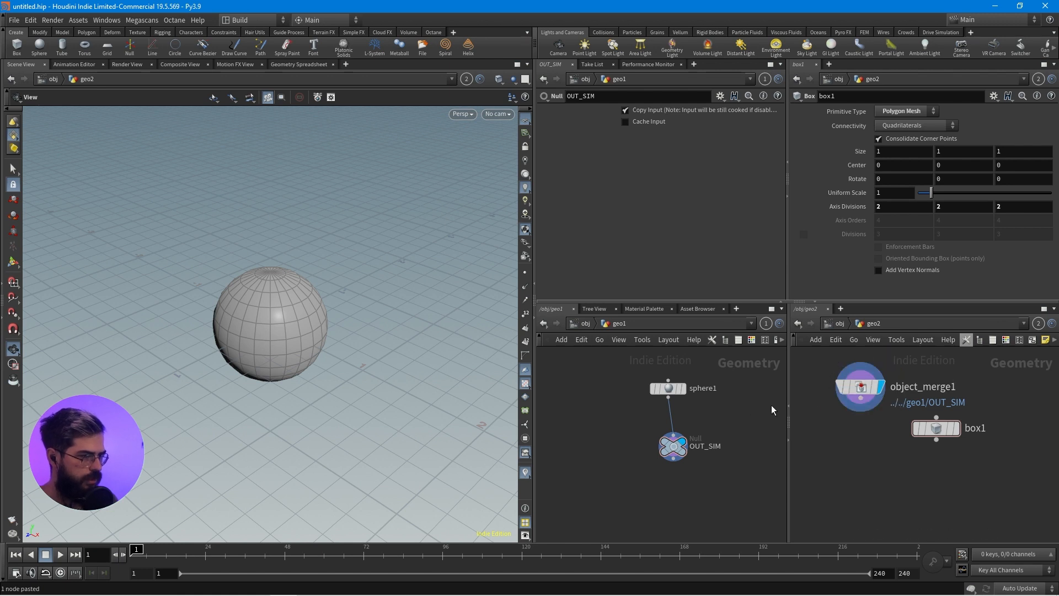
pyautogui.moveTo(751, 421); pyautogui.dragTo(695, 401, button='middle')
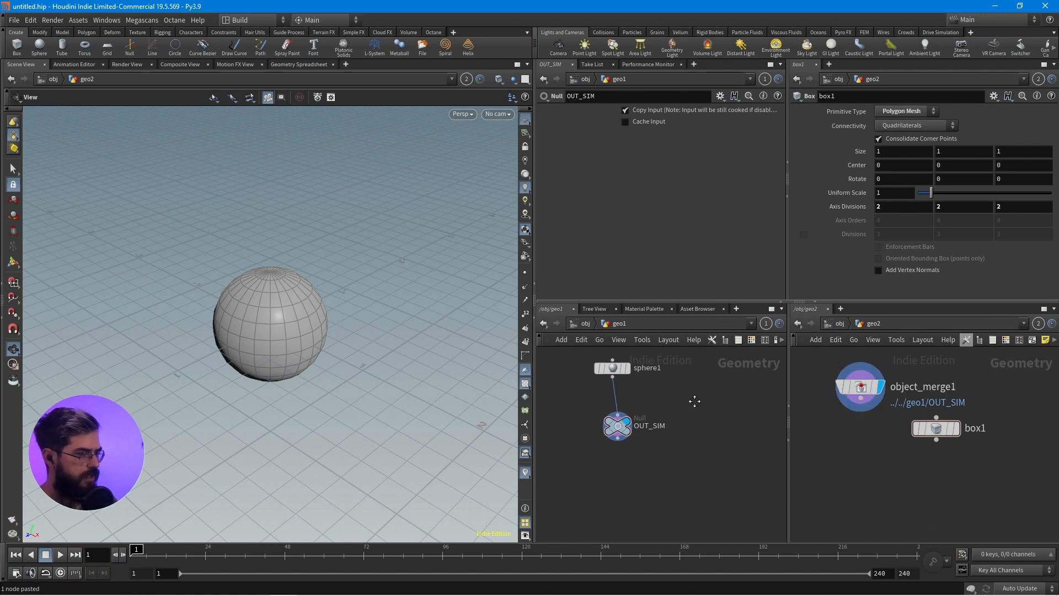
pyautogui.click(613, 377)
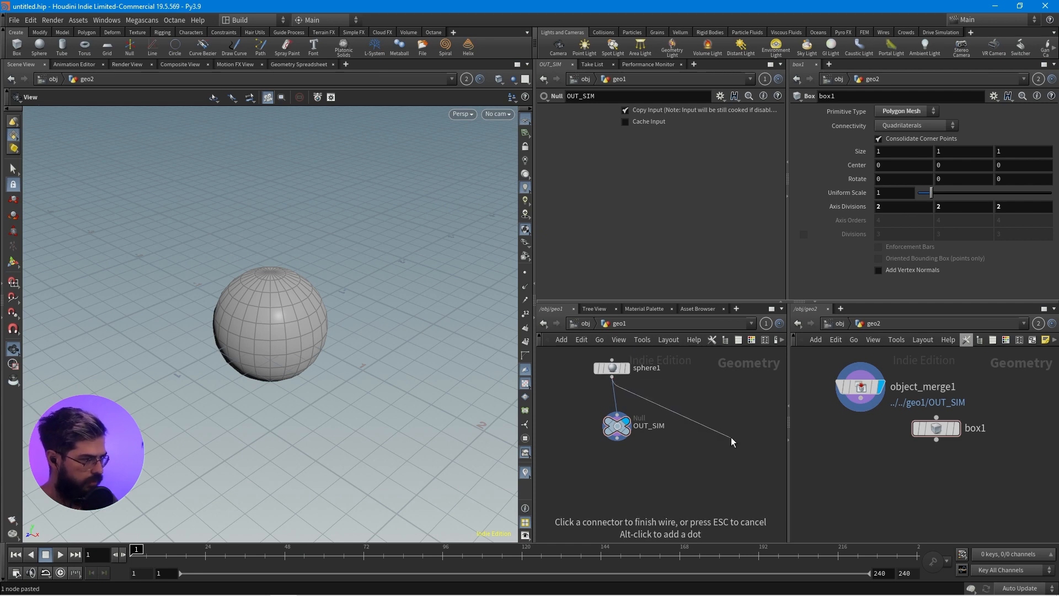
pyautogui.press('Tab')
pyautogui.write('dop')
pyautogui.press('Return')
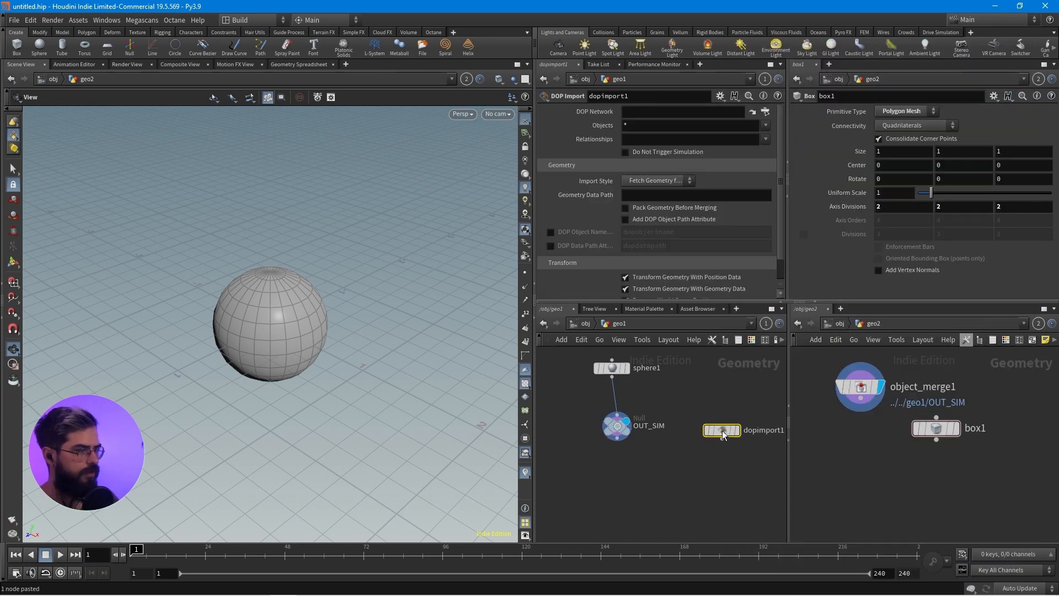
pyautogui.press('Delete')
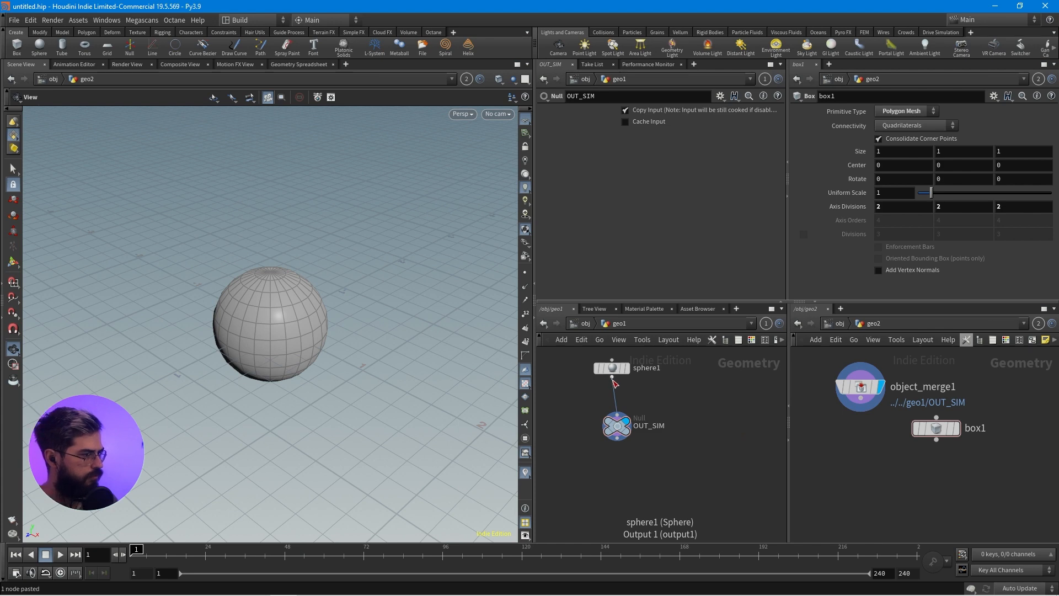
# - Add a DOP Network node in geo1 with its first input connected to the sphere node
pyautogui.click(614, 379)
pyautogui.press('Tab')
pyautogui.write('dopnet')
pyautogui.press('Return')
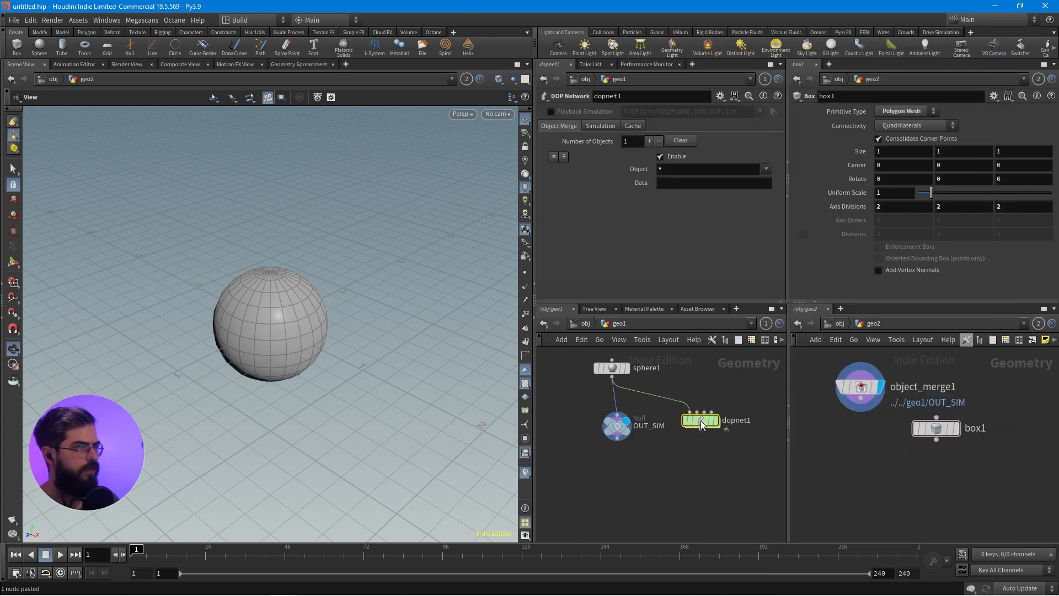
# - Enter the DOP network and add a FLIP Solver connected to the output node
pyautogui.doubleClick(701, 421)
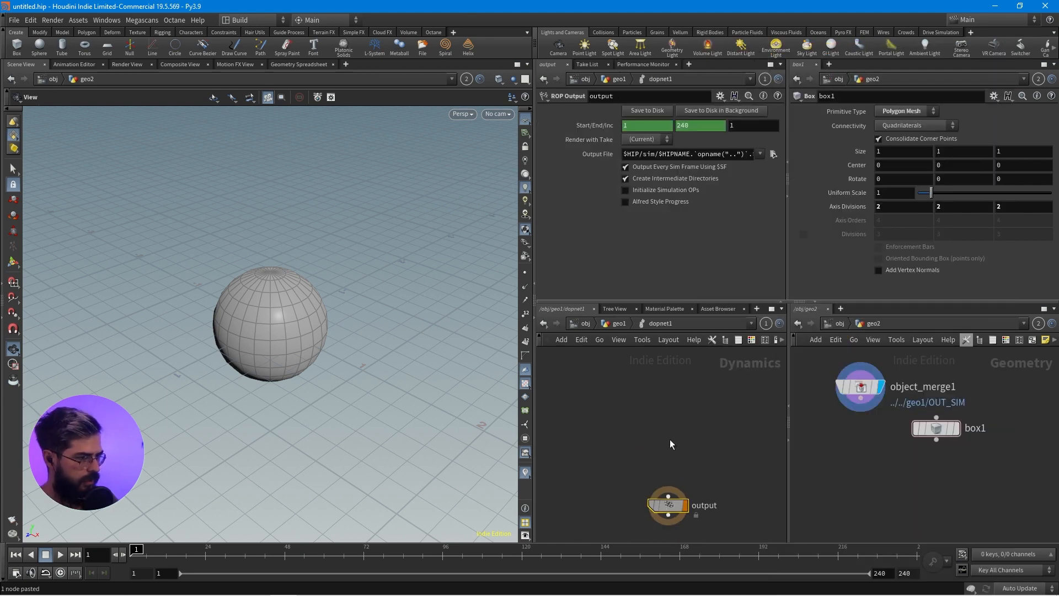
pyautogui.press('Tab')
pyautogui.write('fli')
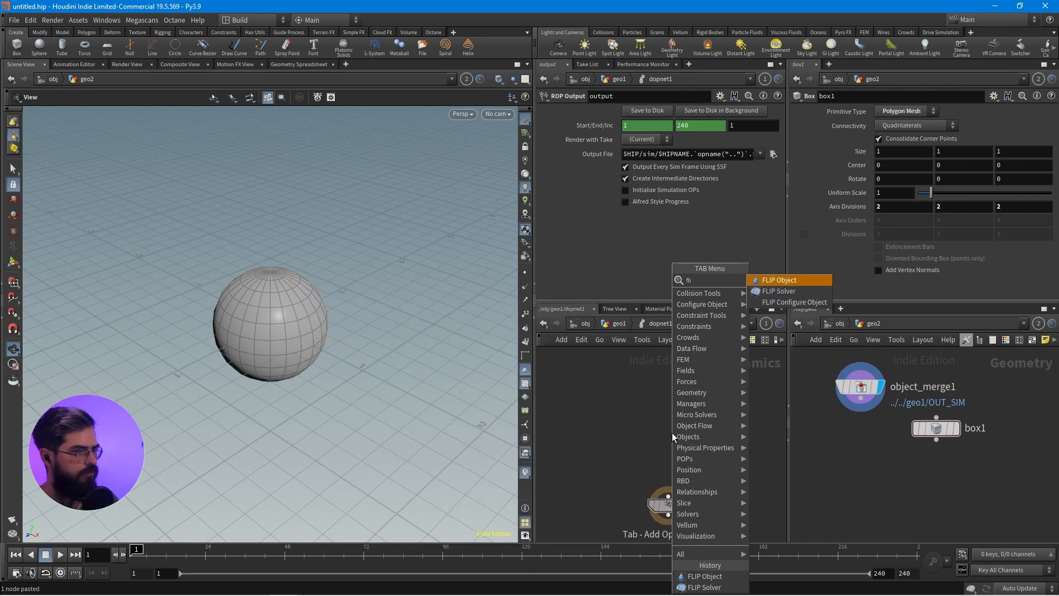
pyautogui.press('Down')
pyautogui.press('Return')
pyautogui.click(672, 432)
pyautogui.click(668, 442)
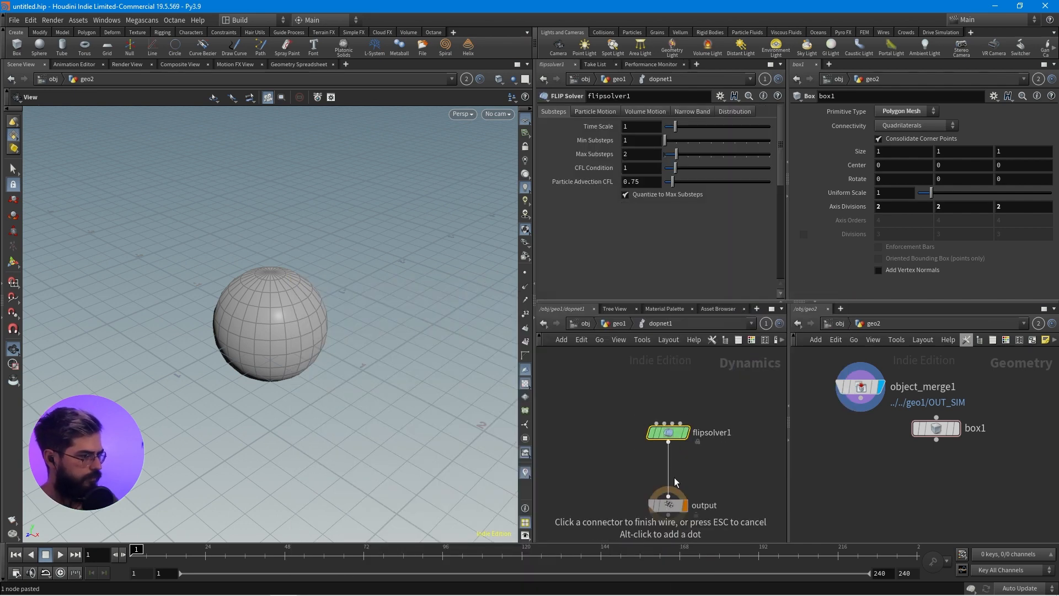
pyautogui.click(669, 492)
# - Add a FLIP Object above the FLIP Solver and connect it to the solver's first input
pyautogui.press('Tab')
pyautogui.write('fli')
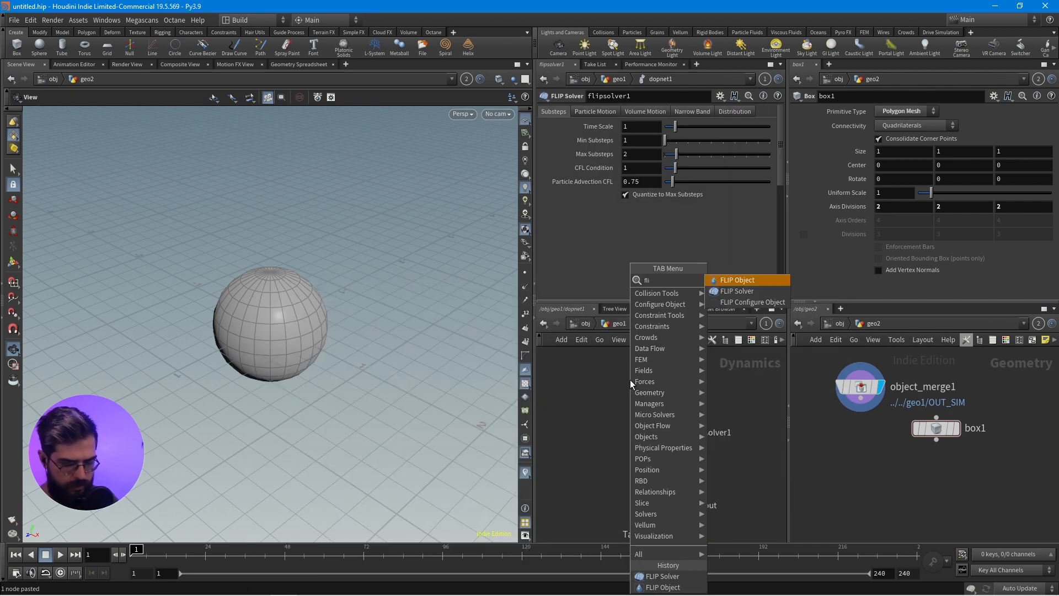
pyautogui.press('Return')
pyautogui.click(630, 380)
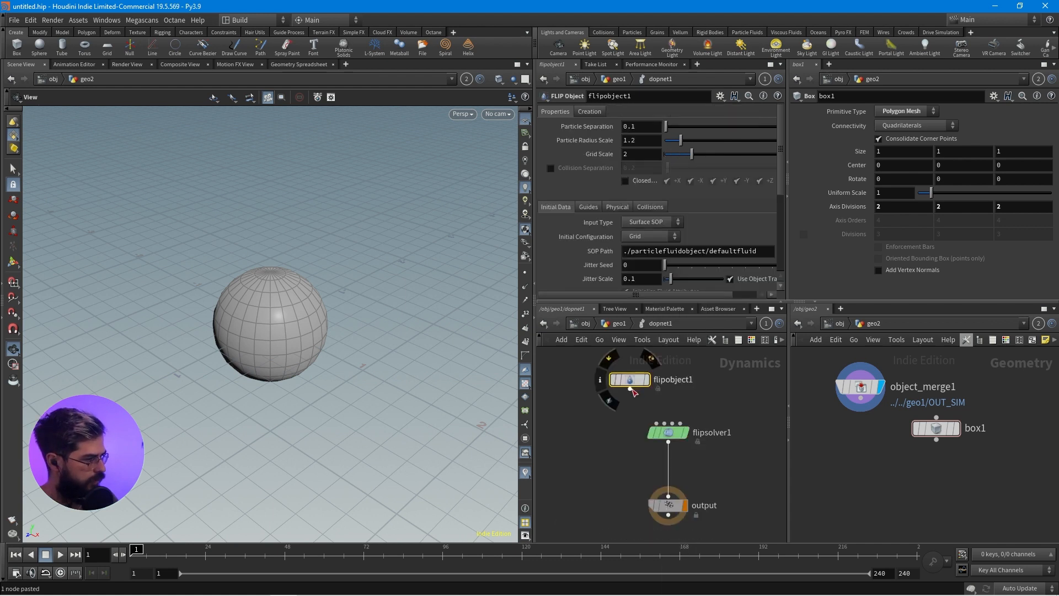
pyautogui.click(630, 389)
pyautogui.click(657, 423)
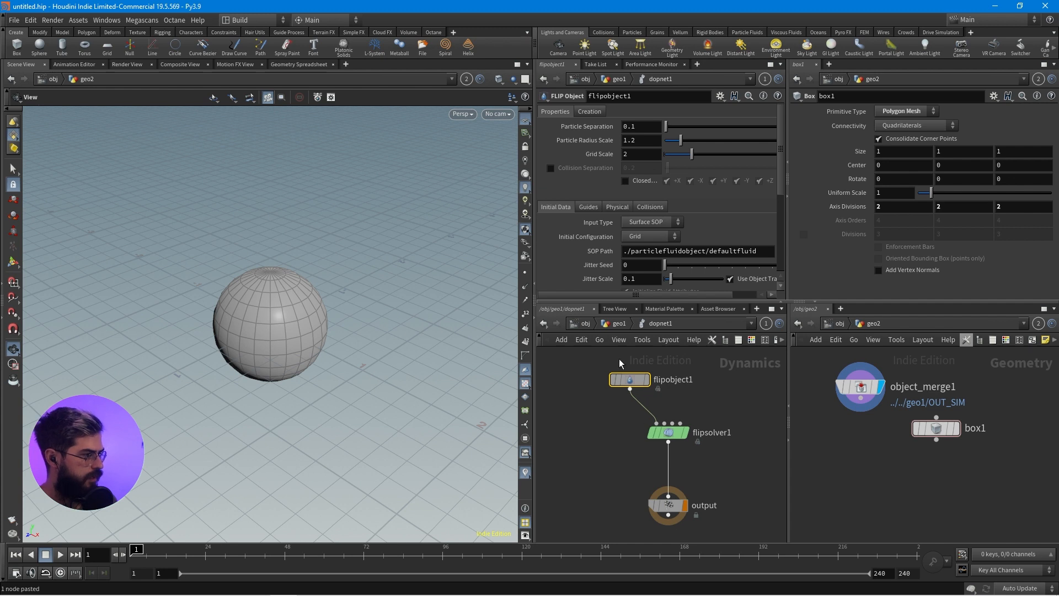
# - Return to the geo1 network and turn on the DOP network node's display flag
pyautogui.click(620, 325)
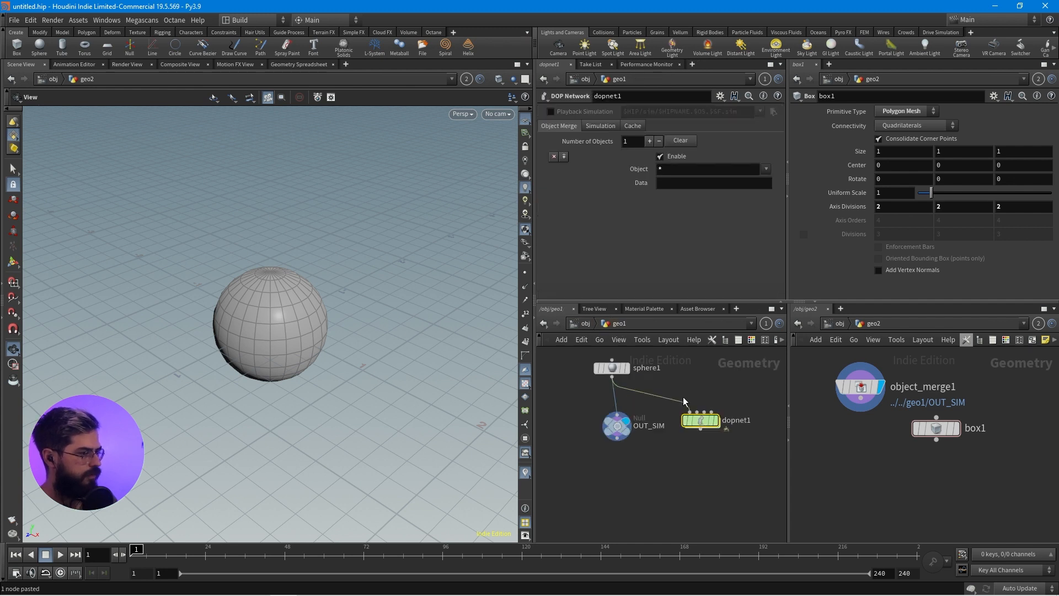
pyautogui.click(715, 420)
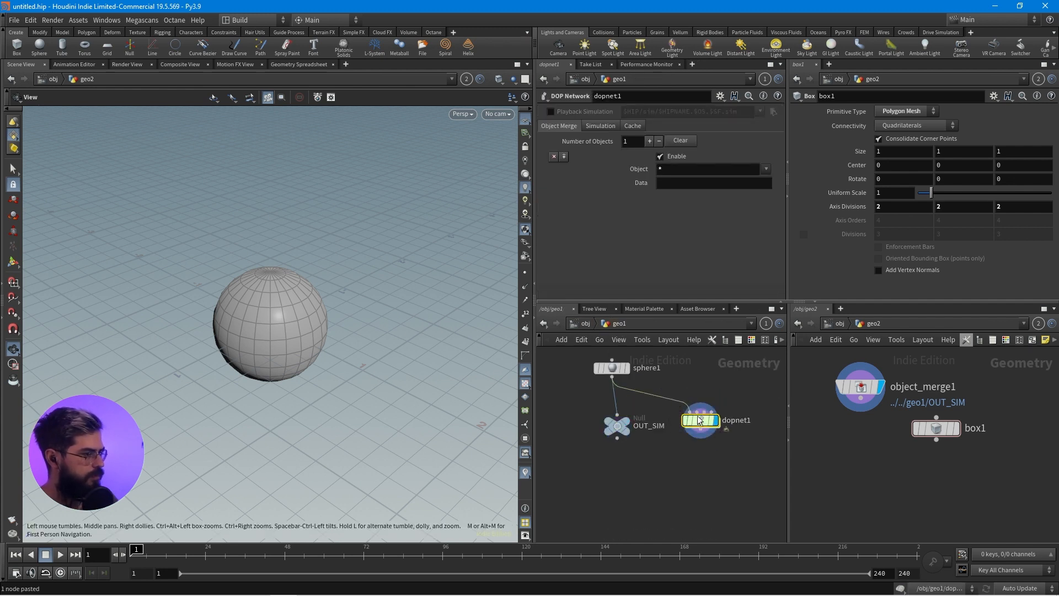
# - Add a DOP Import Fields node below the object merge node in geo2
pyautogui.moveTo(844, 406)
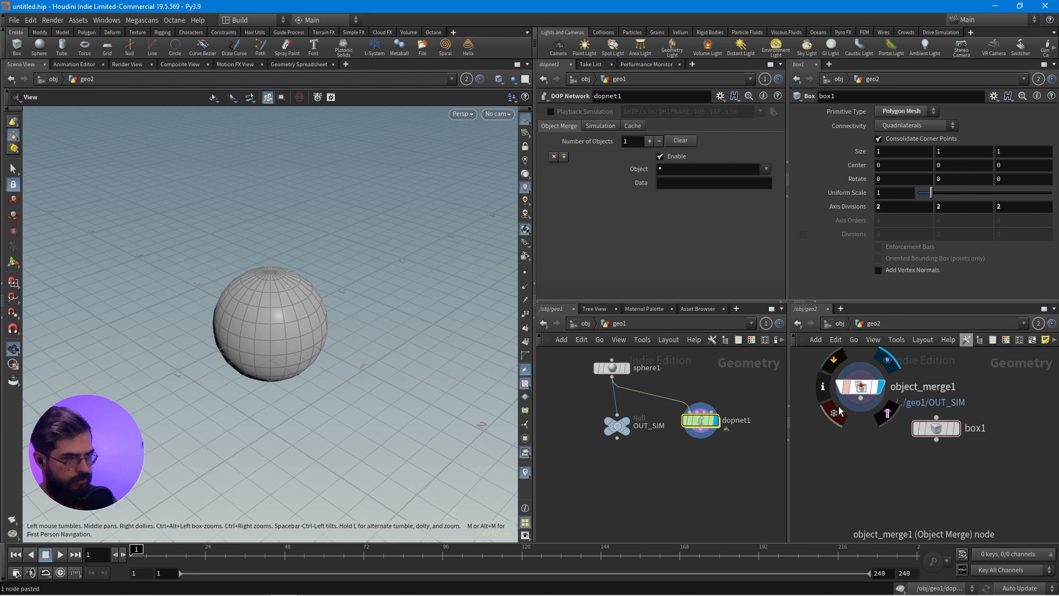
pyautogui.press('Tab')
pyautogui.write('dop im')
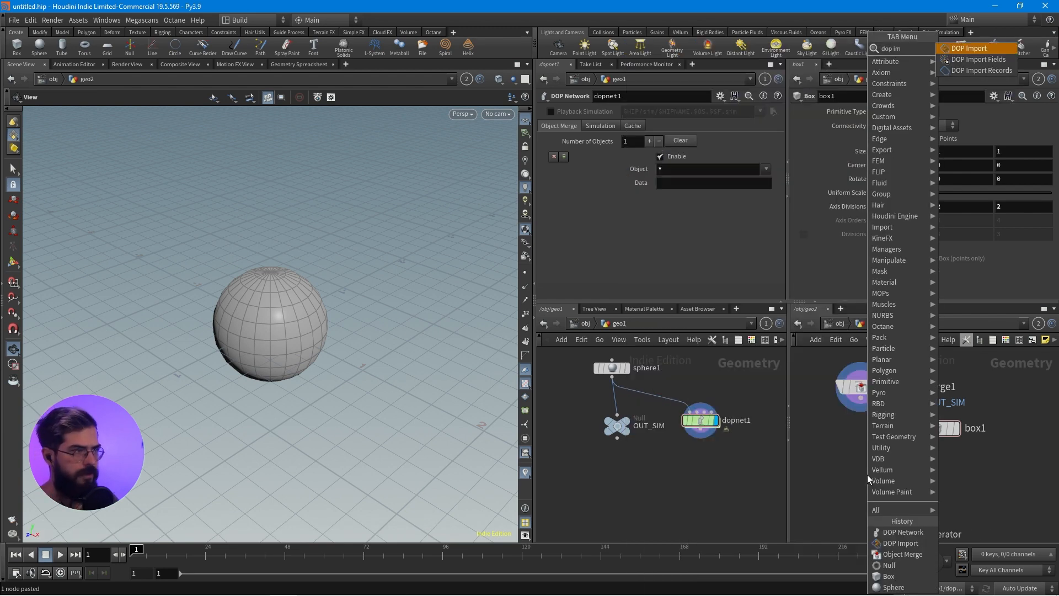
pyautogui.press('Down')
pyautogui.press('Return')
pyautogui.click(867, 475)
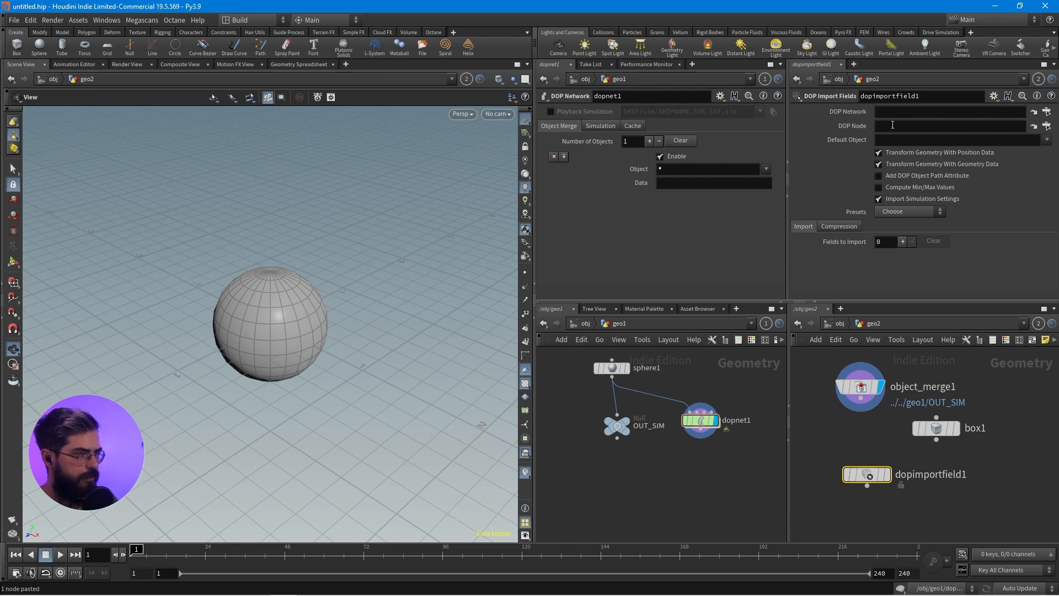
# - View the geo1 network and its DOP network output through the second pane pair, and return to geo2
pyautogui.click(833, 323)
pyautogui.doubleClick(881, 433)
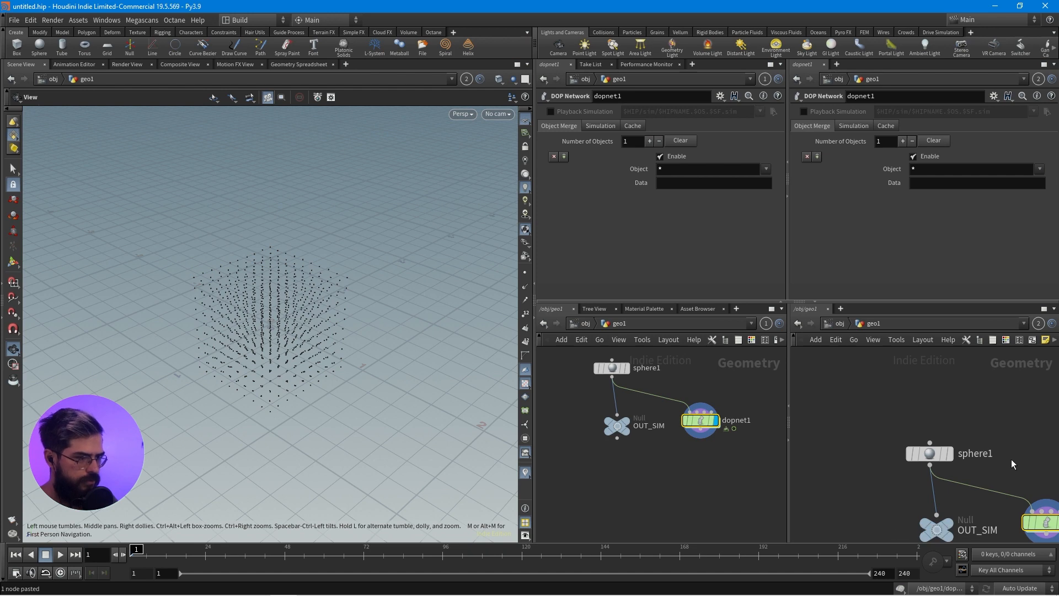
pyautogui.press('h')
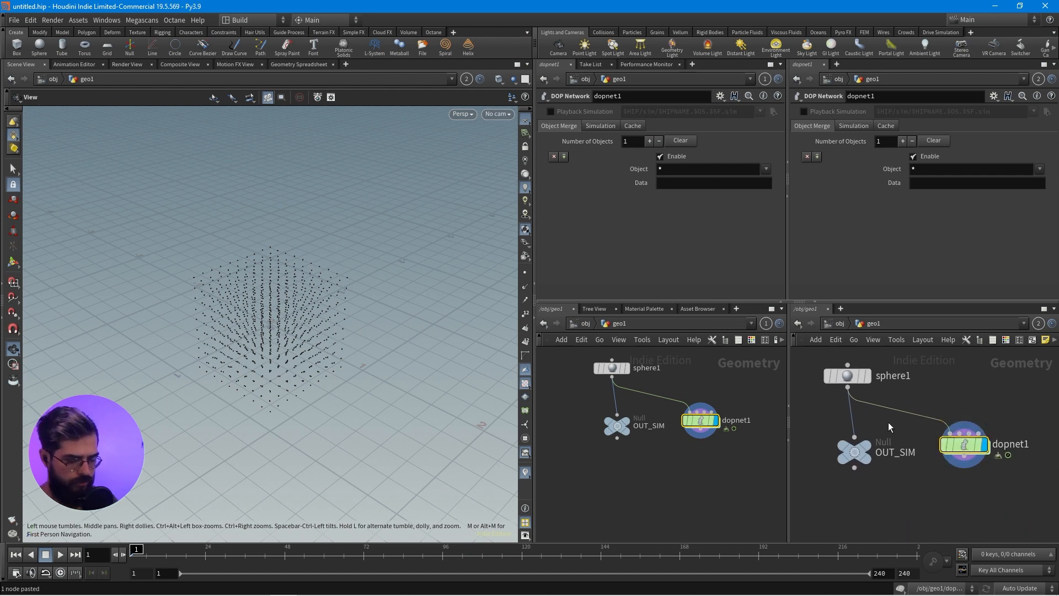
pyautogui.click(844, 329)
pyautogui.doubleClick(988, 437)
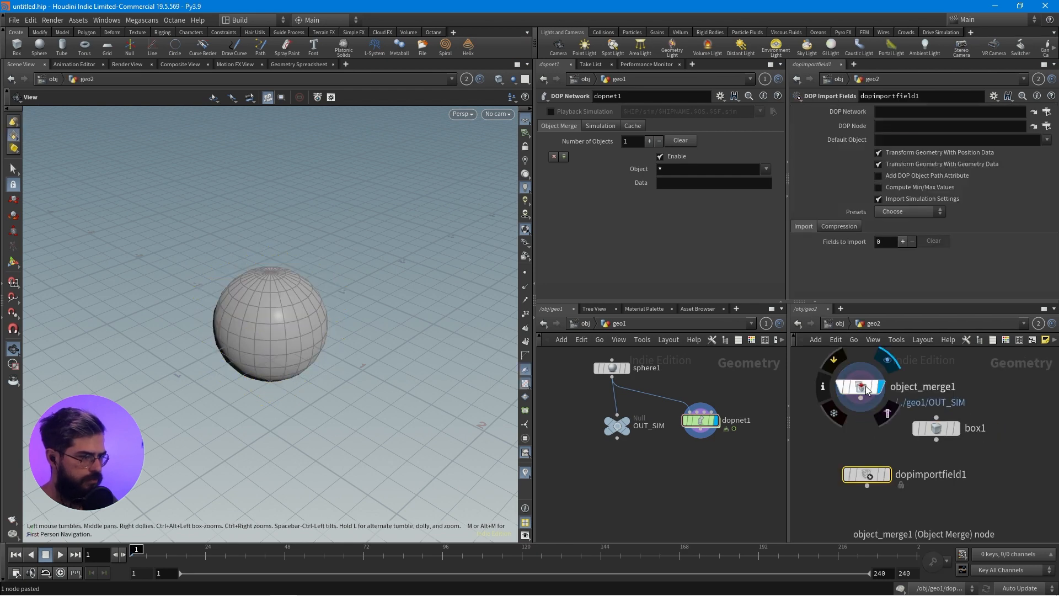
# - Turn on the DOP Import Fields node's display flag and apply the FLIP Fluid preset
pyautogui.click(885, 474)
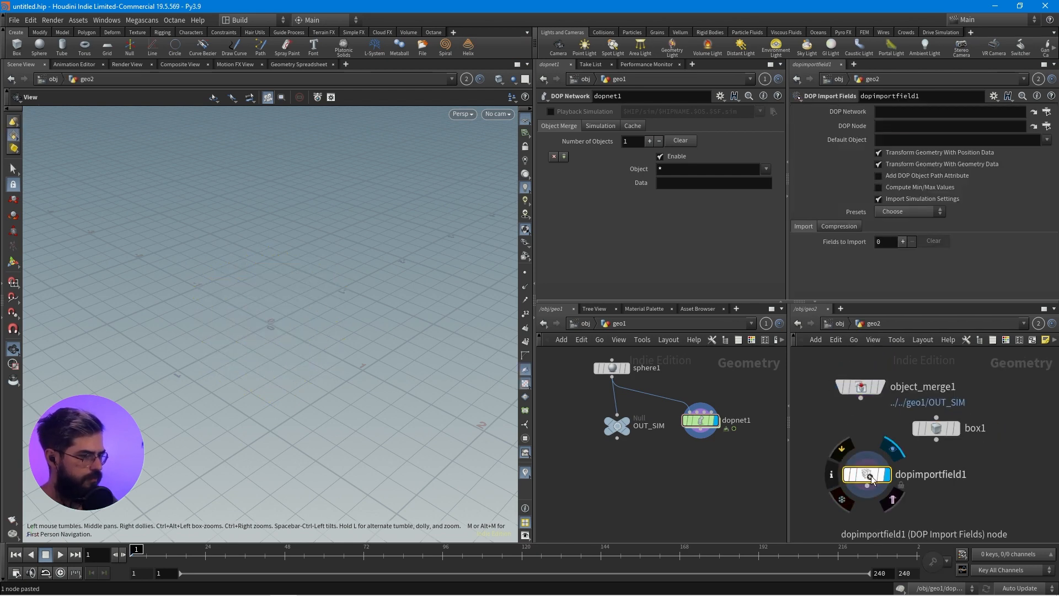
pyautogui.click(909, 212)
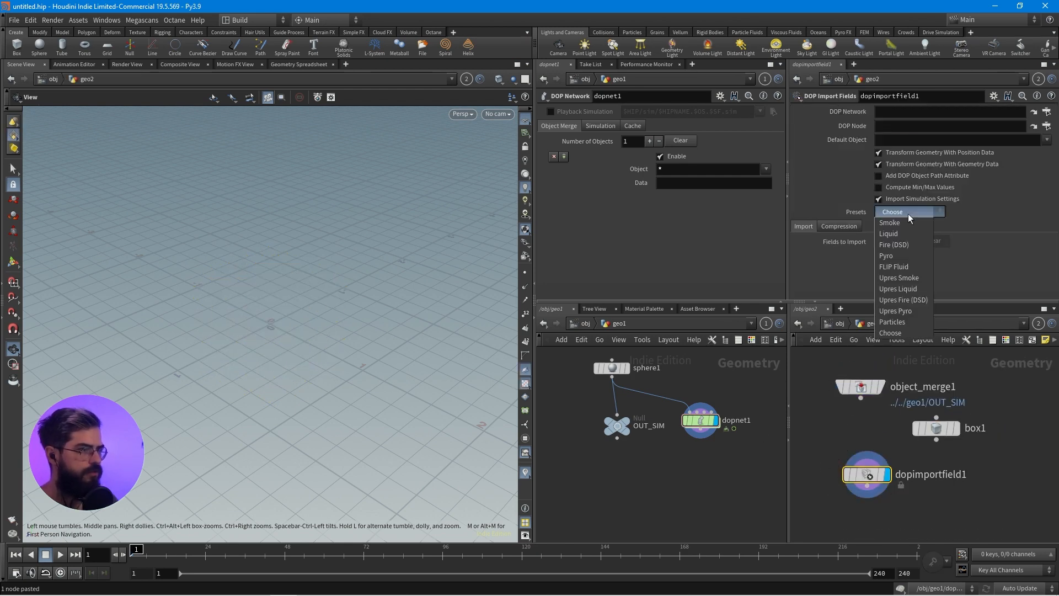
pyautogui.click(899, 256)
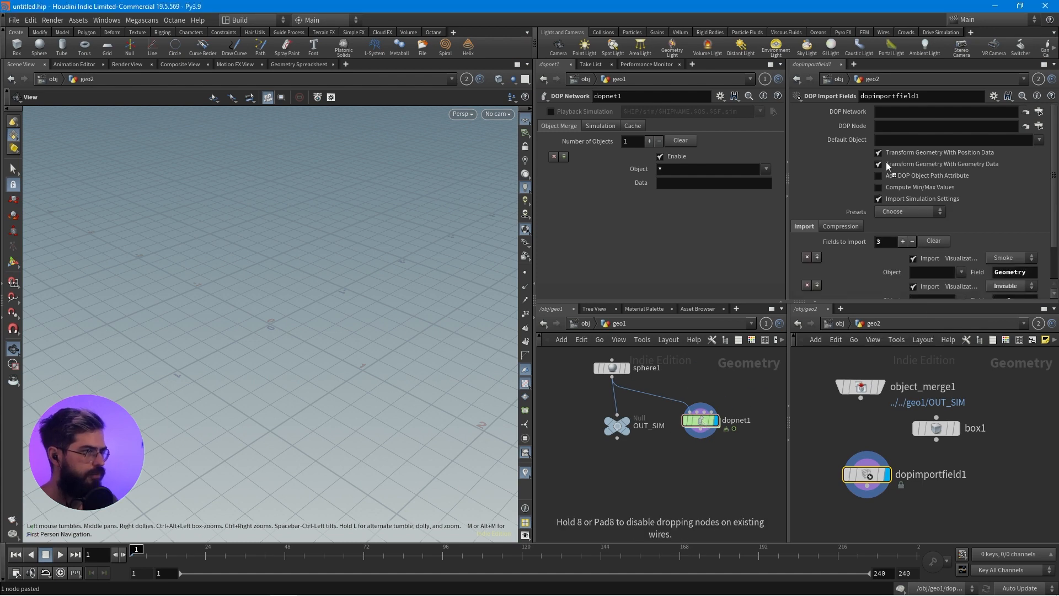
# - Set the import node's DOP Network to ../../geo1/dopnet1 and its DOP Node to ../../geo1/dopnet1/flipobject1 by referencing the nodes in the first network pane
pyautogui.moveTo(925, 115); pyautogui.dragTo(924, 113)
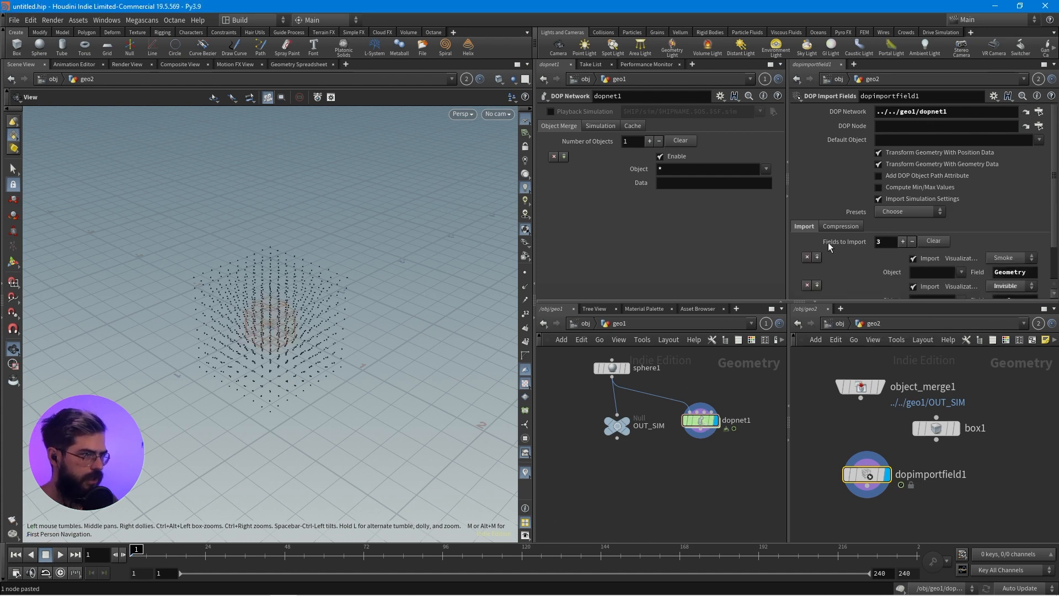
pyautogui.doubleClick(708, 420)
pyautogui.moveTo(630, 379); pyautogui.dragTo(824, 238)
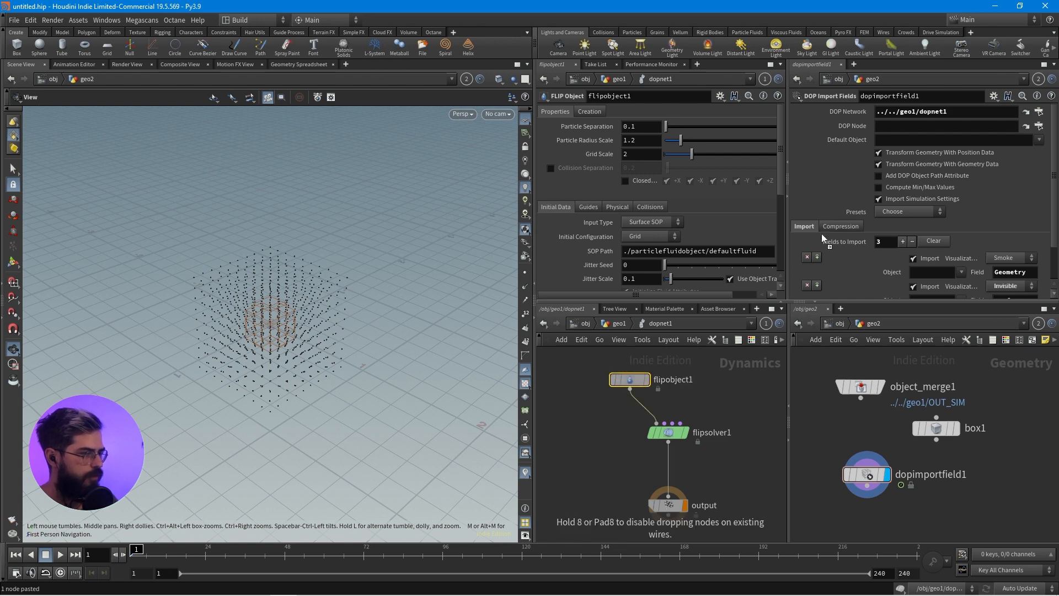
pyautogui.moveTo(942, 130); pyautogui.dragTo(942, 130)
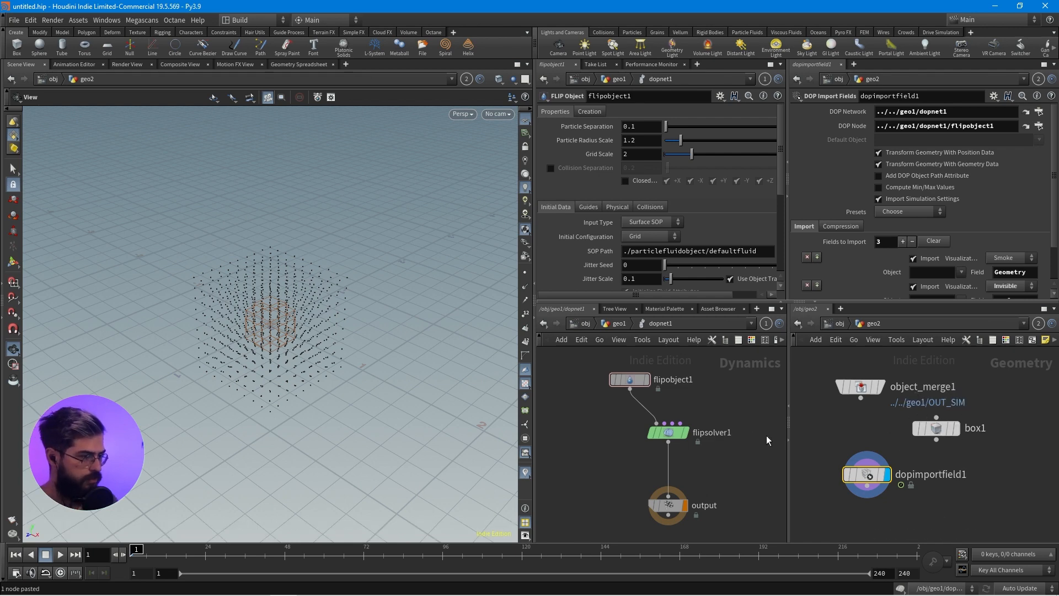
pyautogui.press('h')
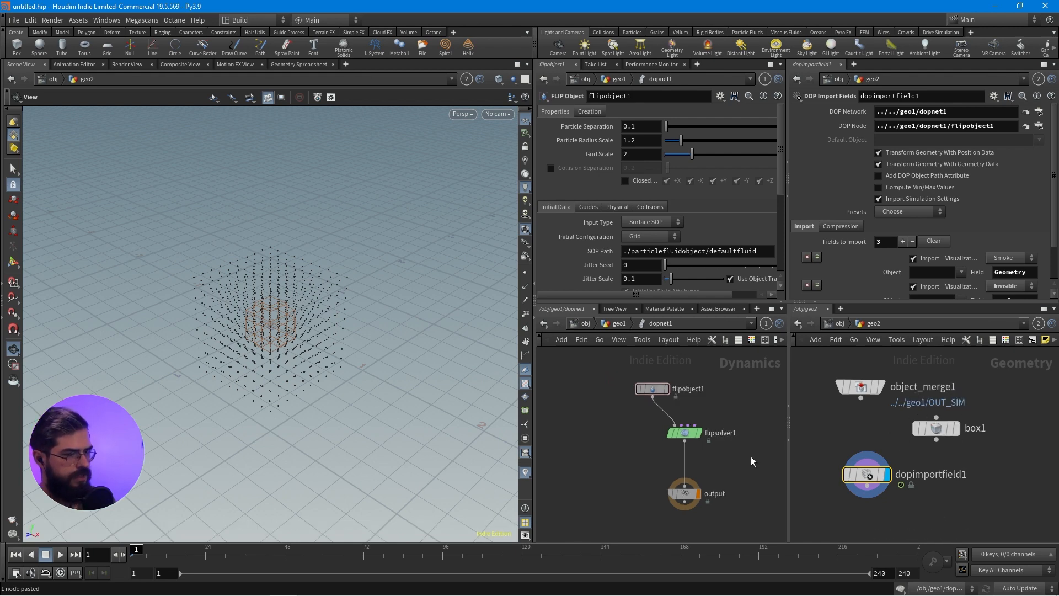
pyautogui.moveTo(911, 429)
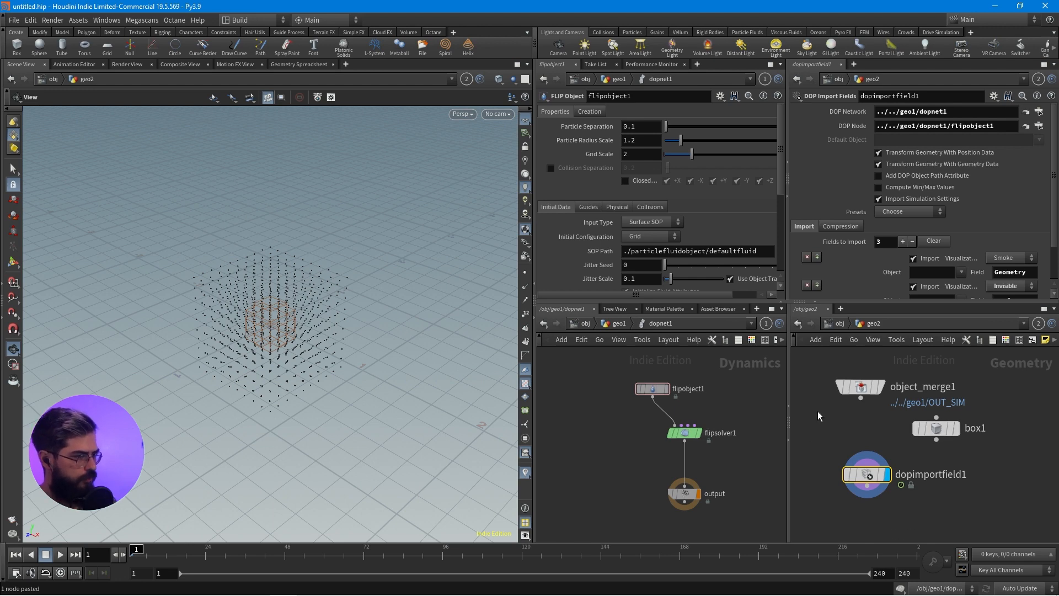